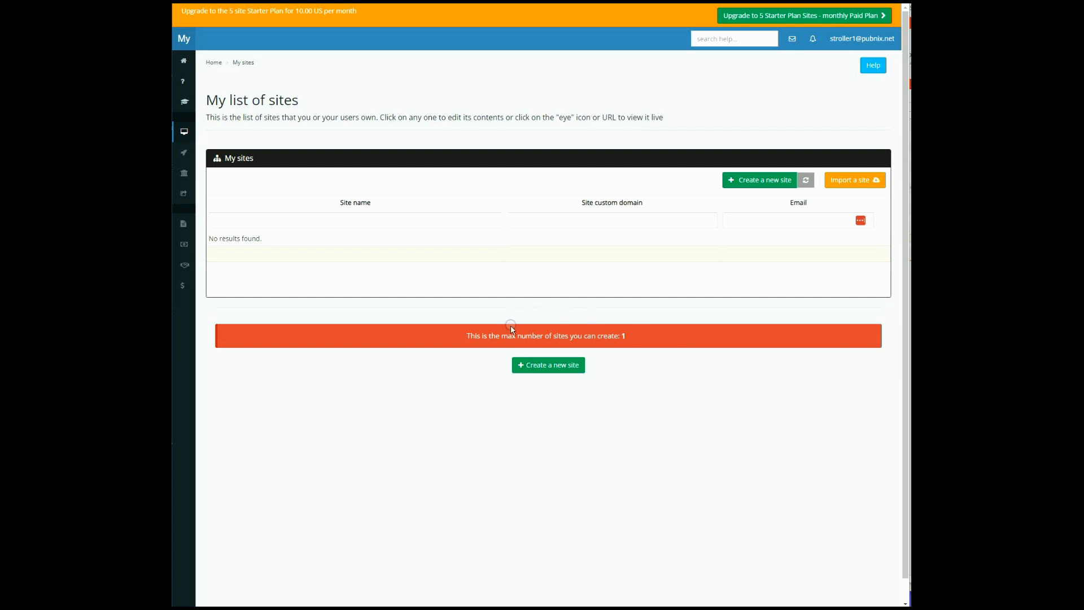
pyautogui.click(552, 365)
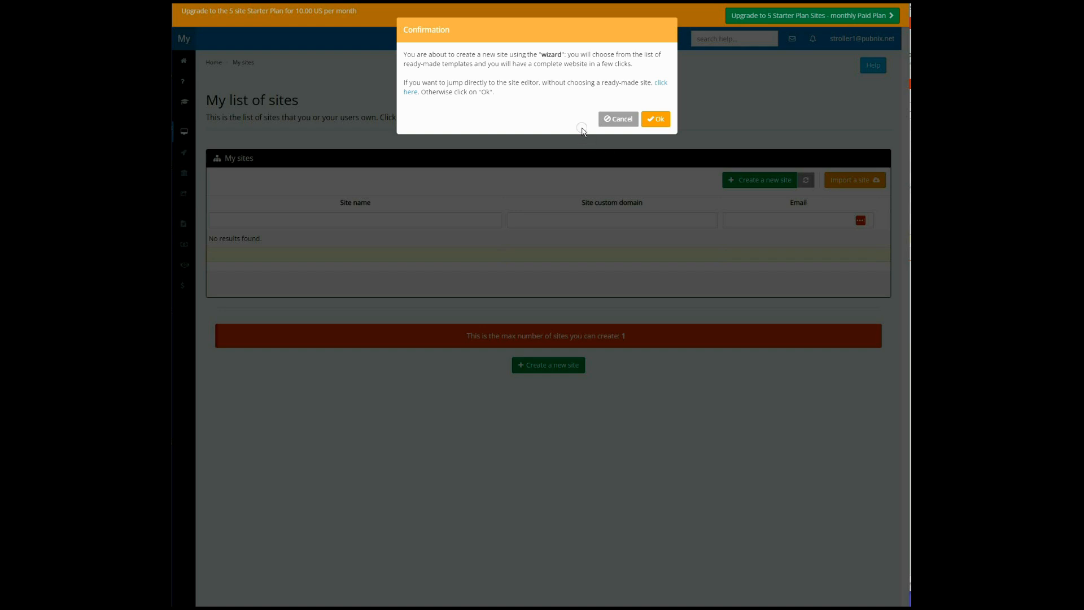
pyautogui.click(654, 119)
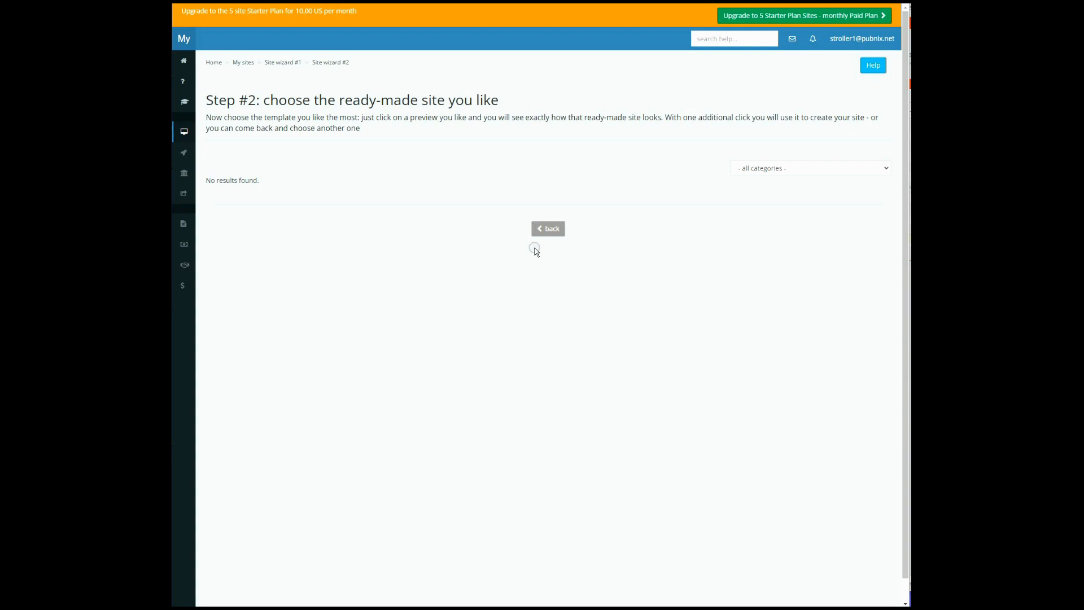
pyautogui.click(552, 234)
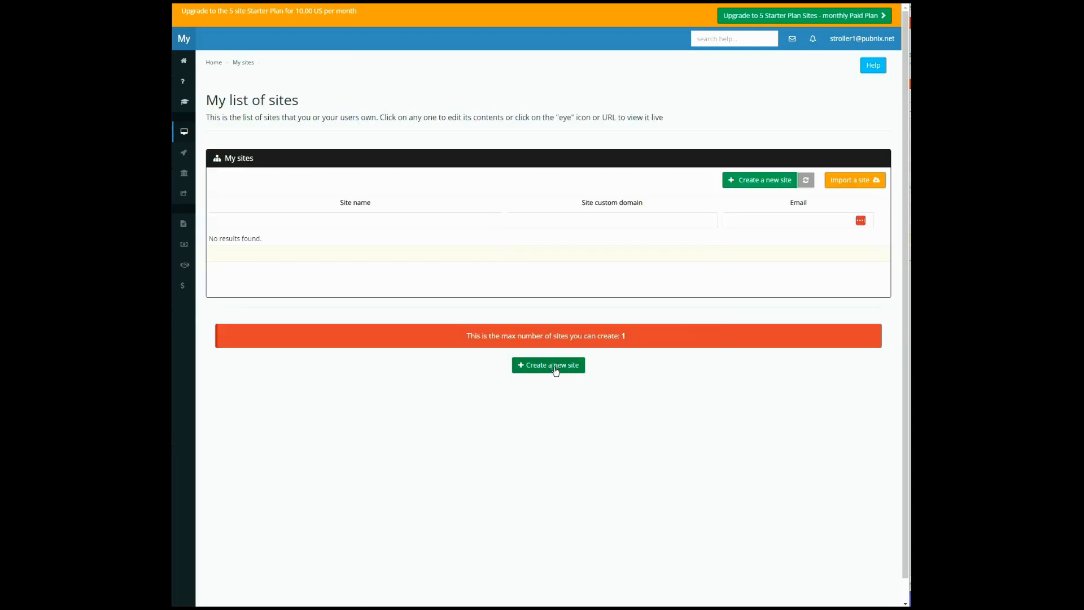
pyautogui.click(556, 369)
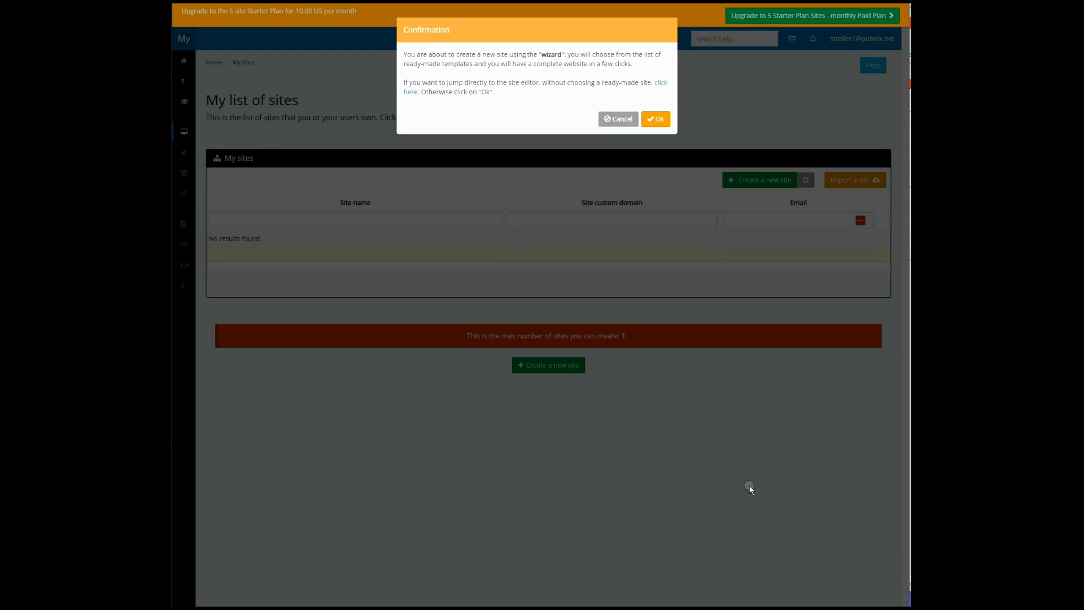
pyautogui.click(654, 116)
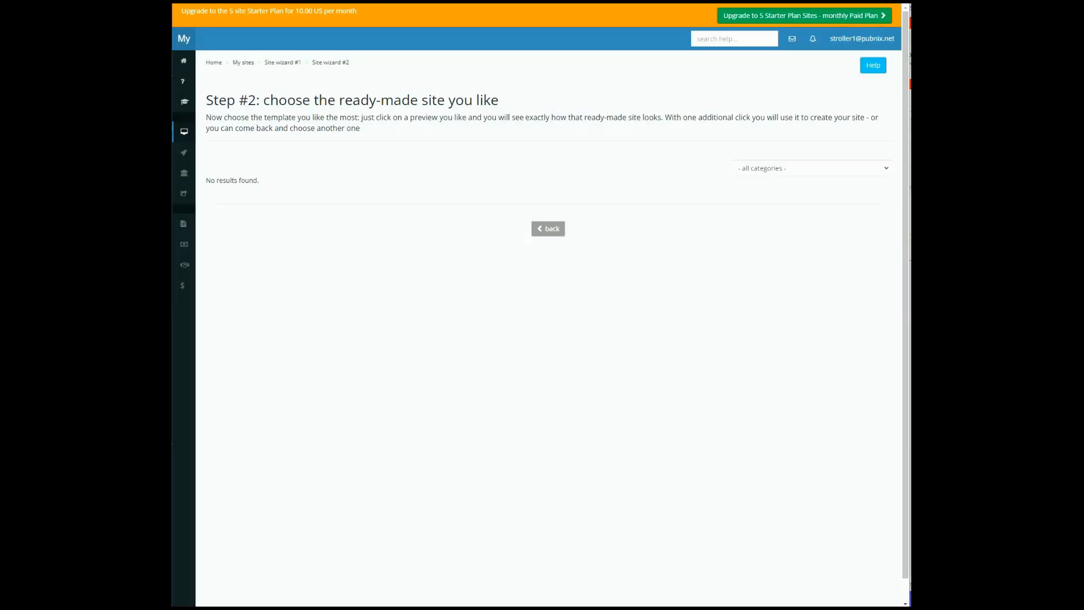
pyautogui.click(549, 228)
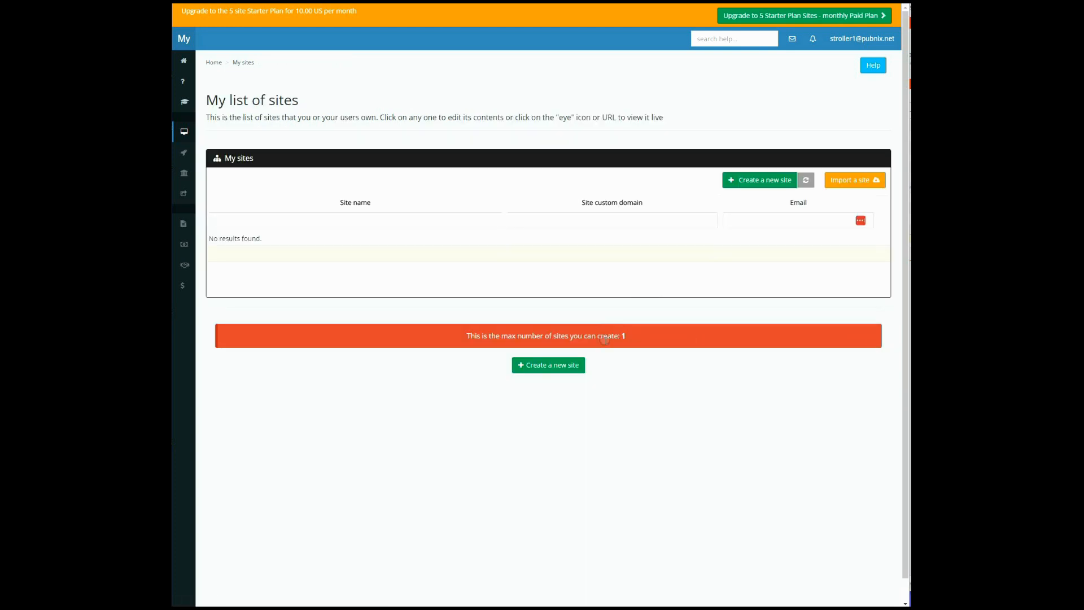
# Step: Create a new site directly in the site editor without a ready-made template, name it Stroller Card and save it
pyautogui.click(558, 367)
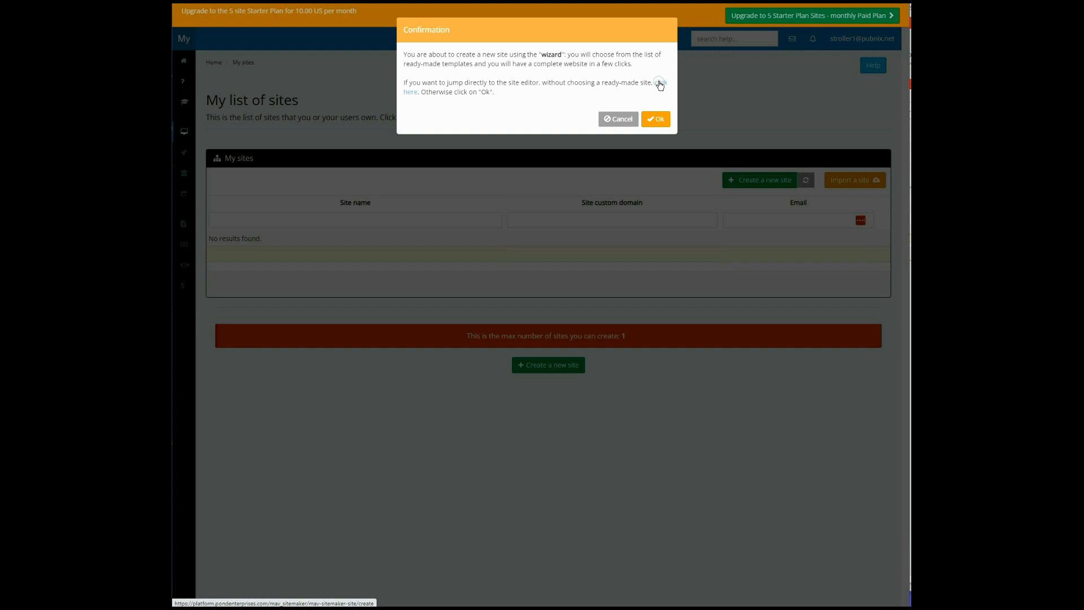
pyautogui.click(659, 82)
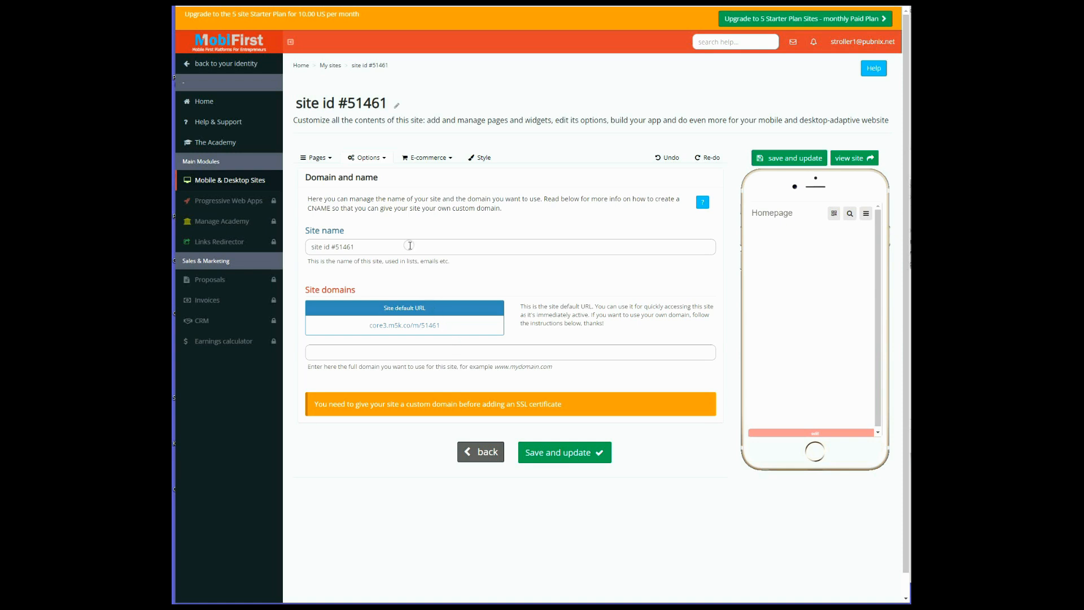
pyautogui.moveTo(356, 246); pyautogui.dragTo(294, 243)
pyautogui.write('Str')
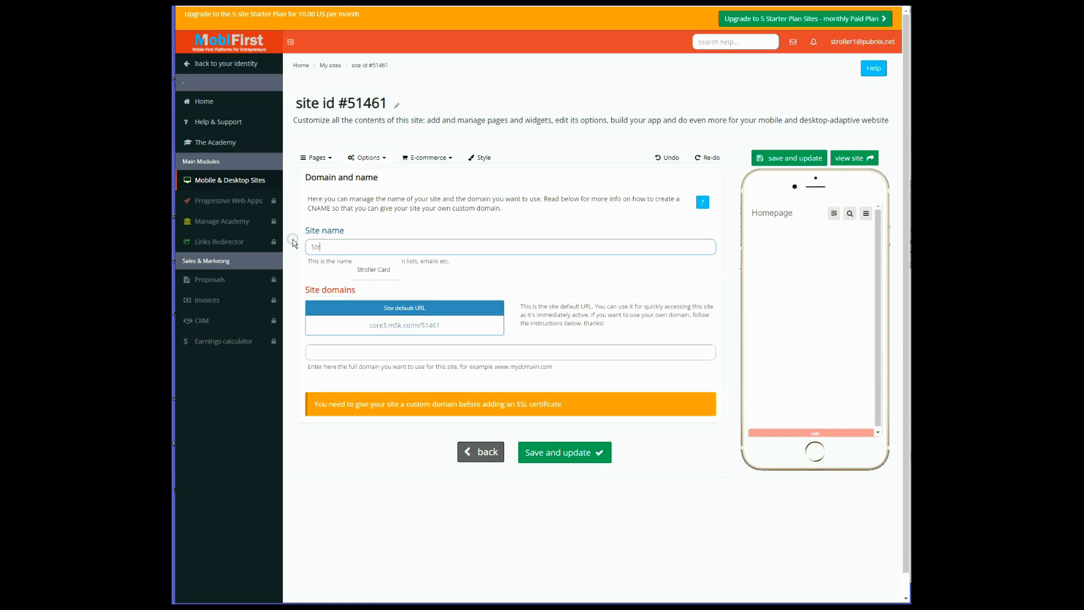
pyautogui.write('oller Card')
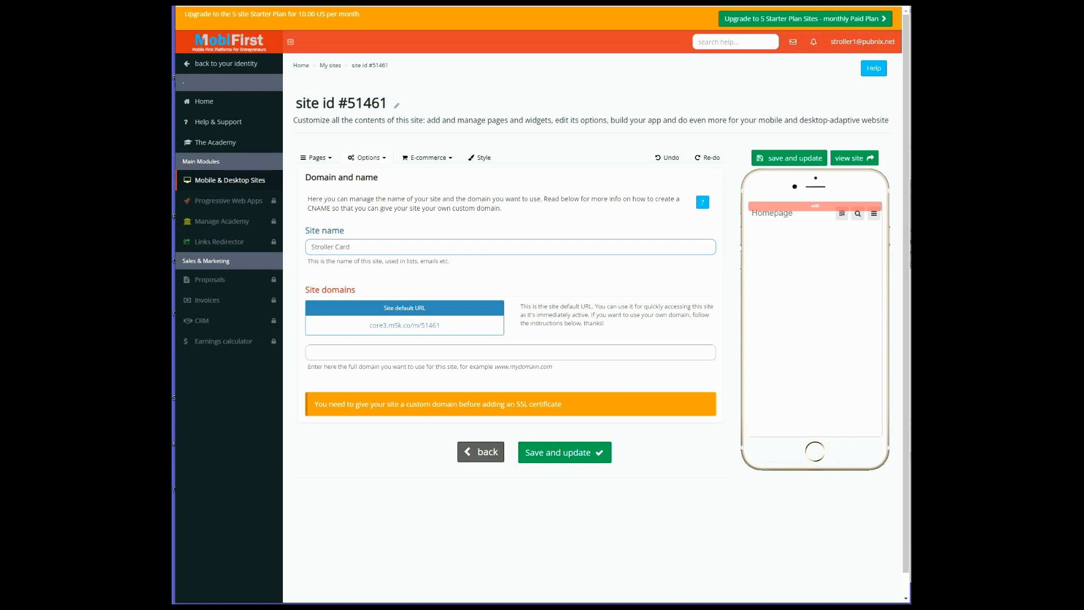
pyautogui.click(551, 452)
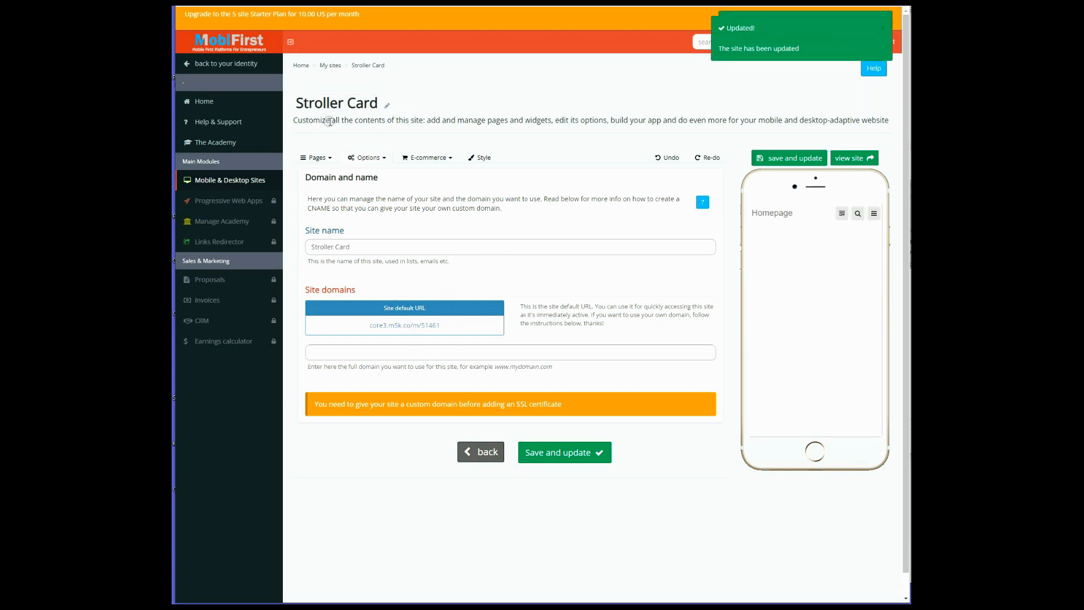
# Step: Look through the site's header options down to the header menu and links settings, and save the page
pyautogui.click(364, 160)
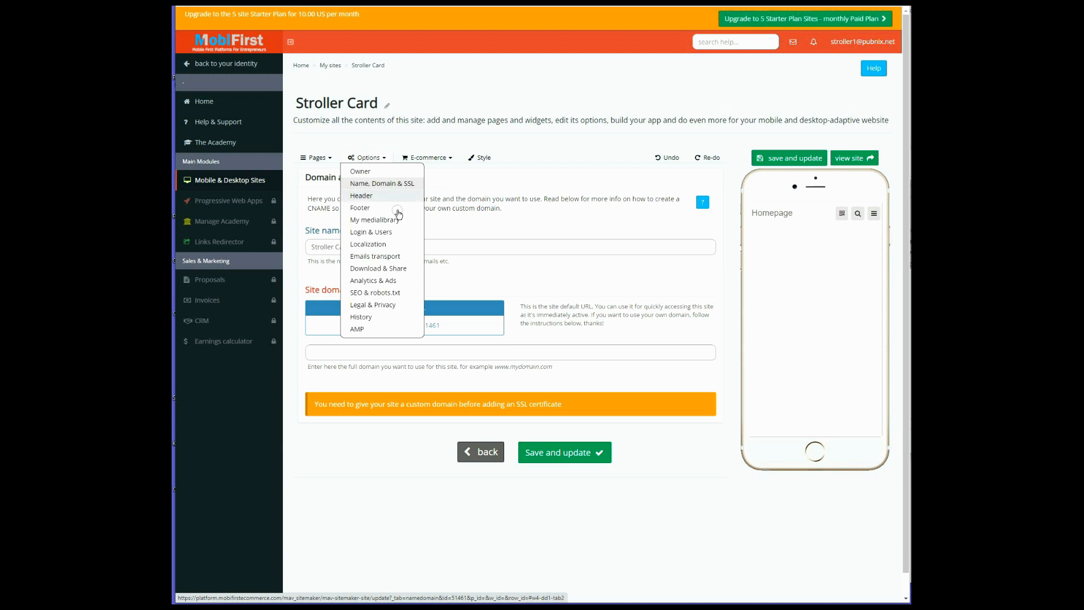
pyautogui.click(362, 196)
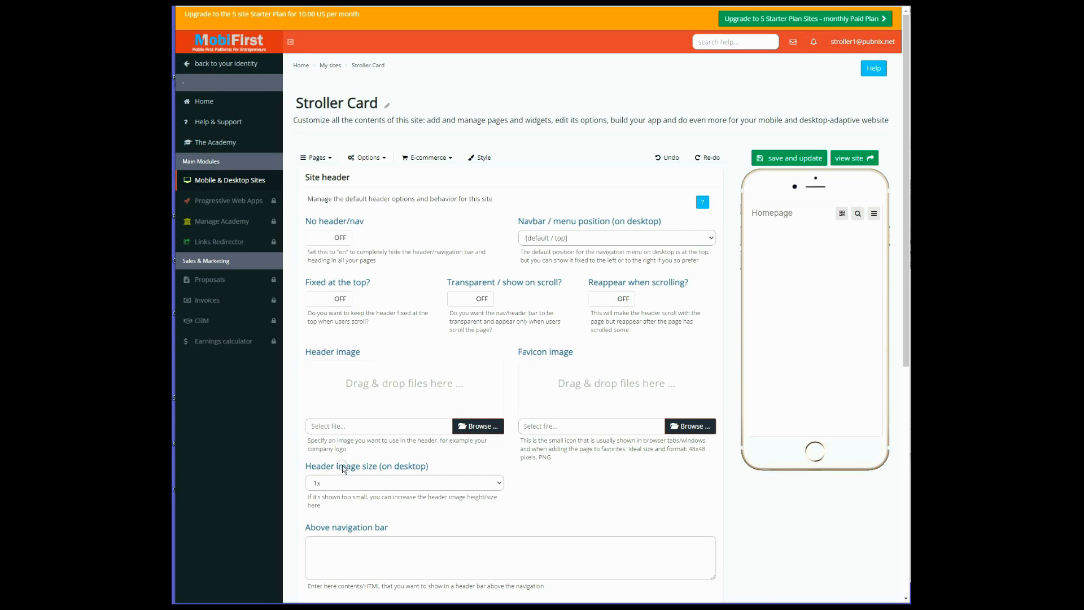
pyautogui.scroll(-4, 371, 372)
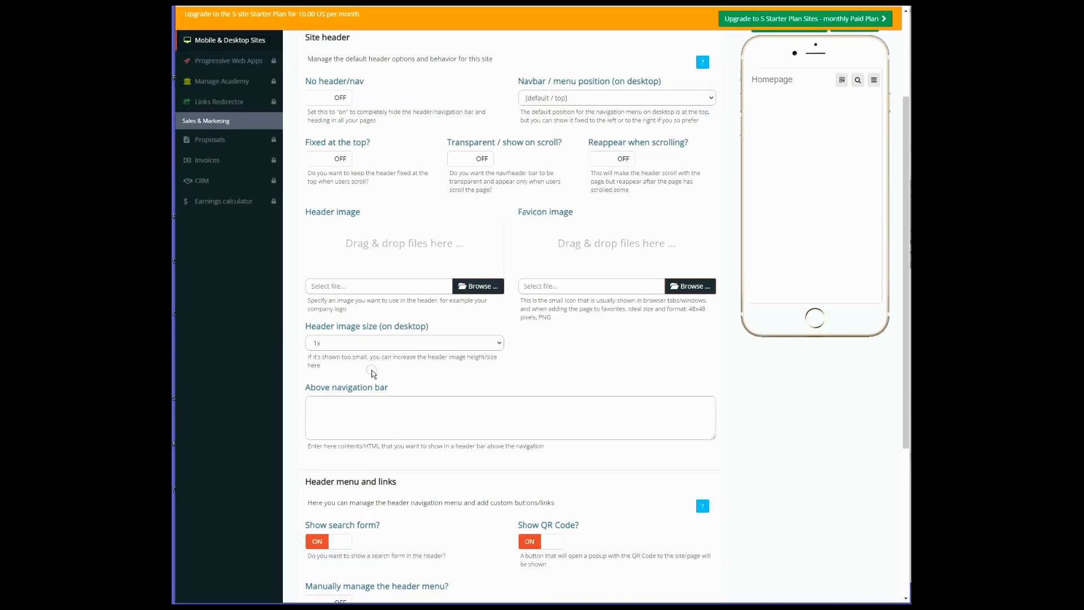
pyautogui.scroll(-3, 350, 435)
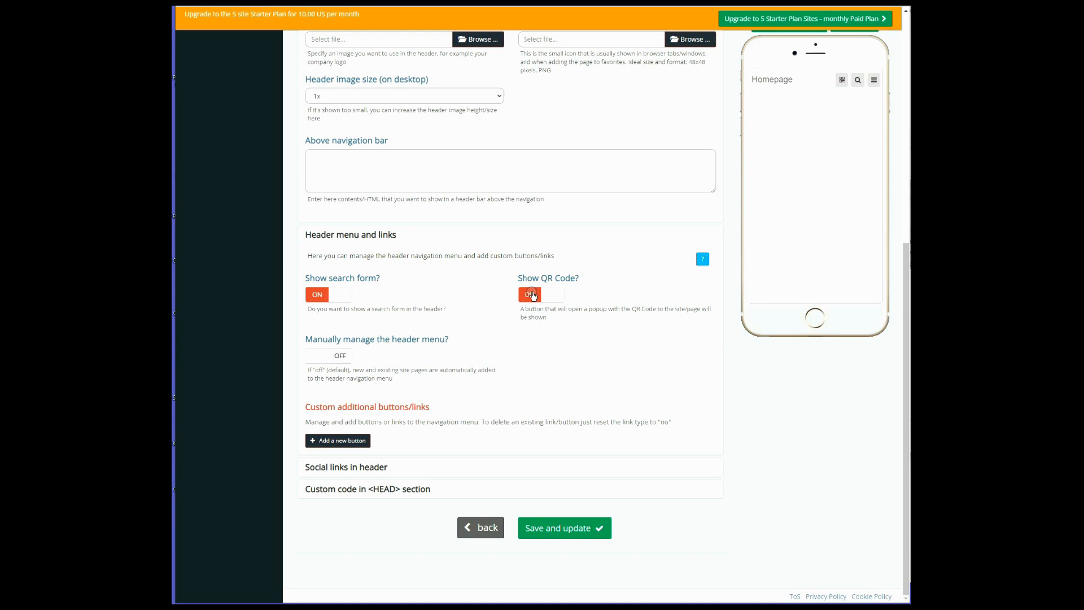
pyautogui.click(553, 528)
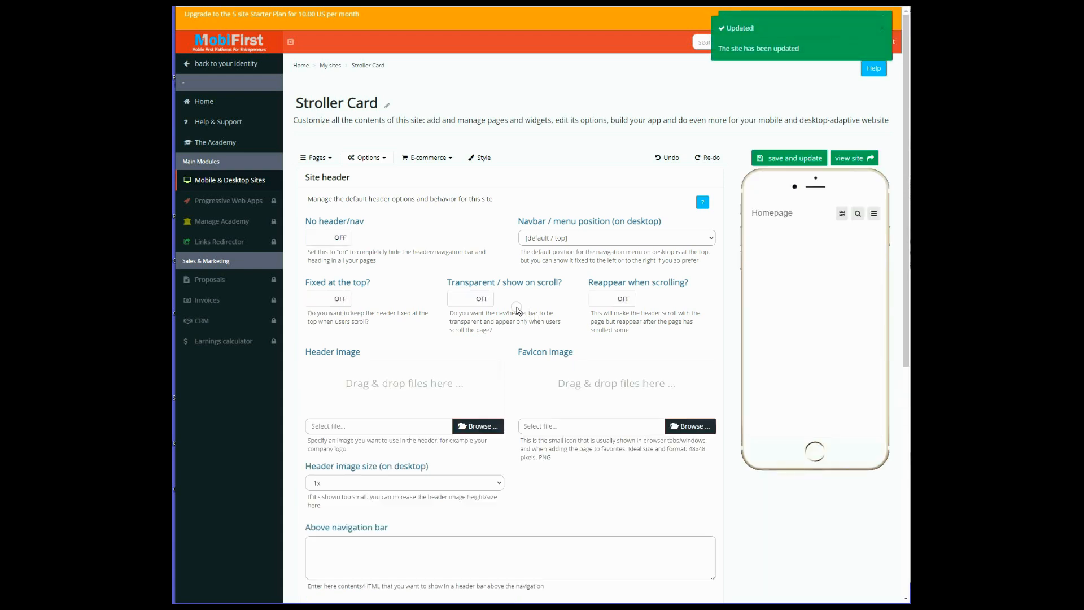
# Step: Examine the social links and the custom HEAD code sections of the site's header options, saving the site in between
pyautogui.scroll(-5, 370, 251)
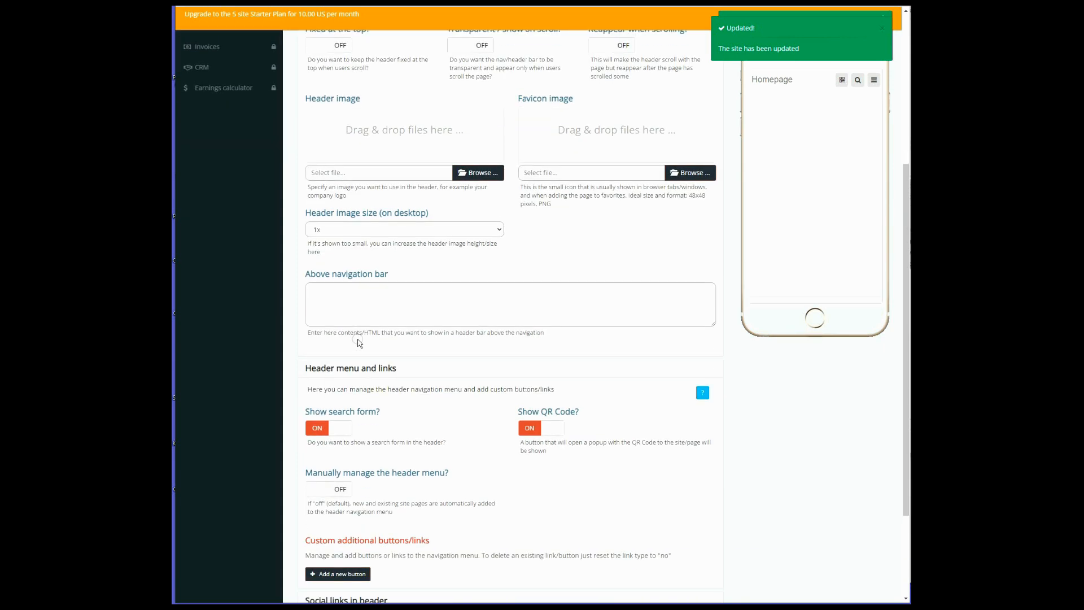
pyautogui.scroll(-3, 358, 343)
pyautogui.click(327, 465)
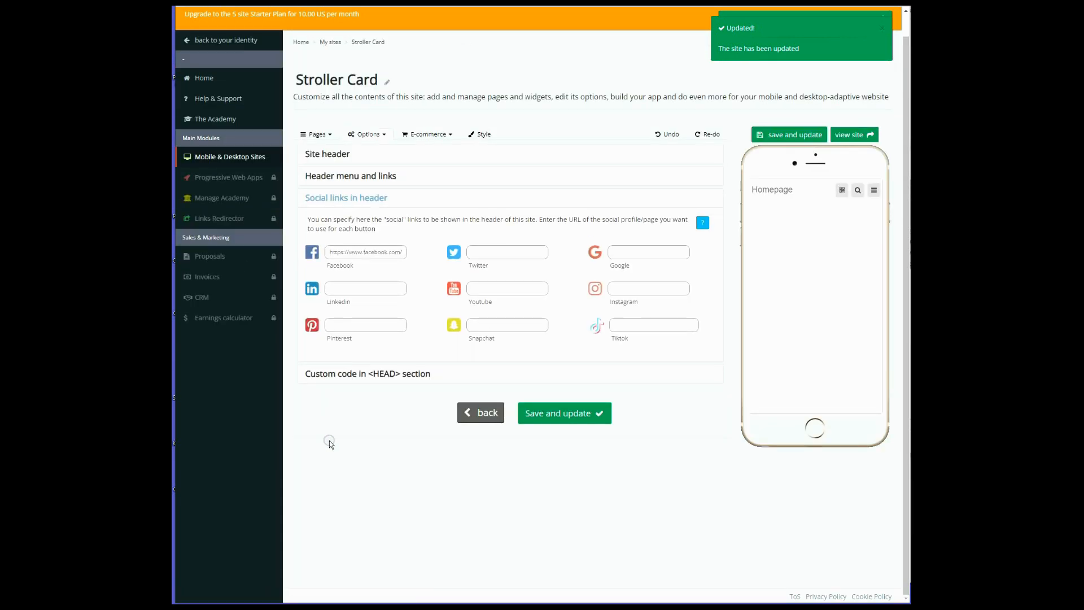
pyautogui.click(341, 374)
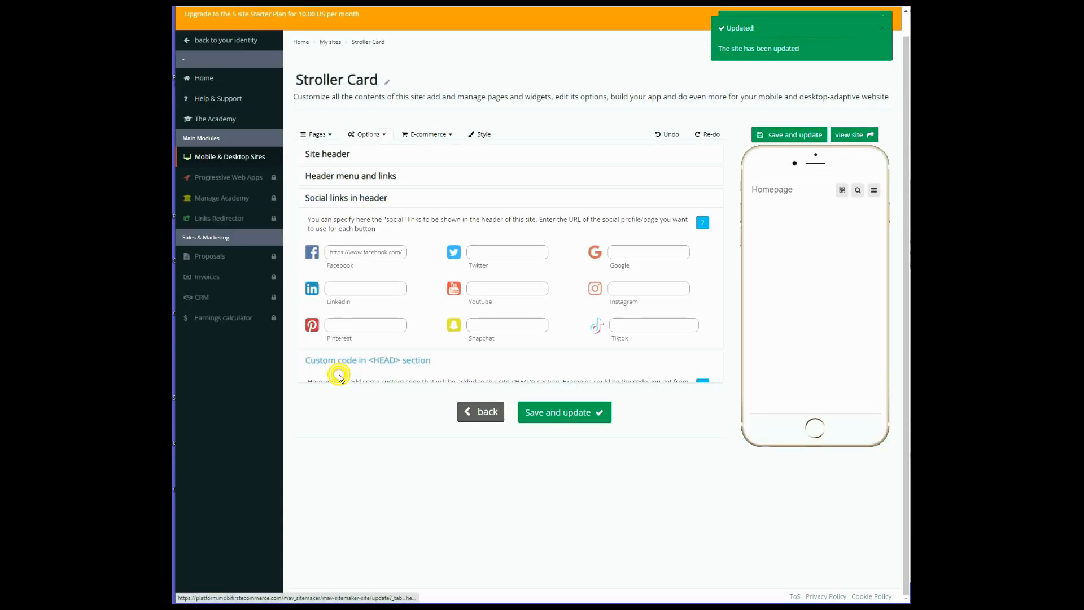
pyautogui.click(347, 198)
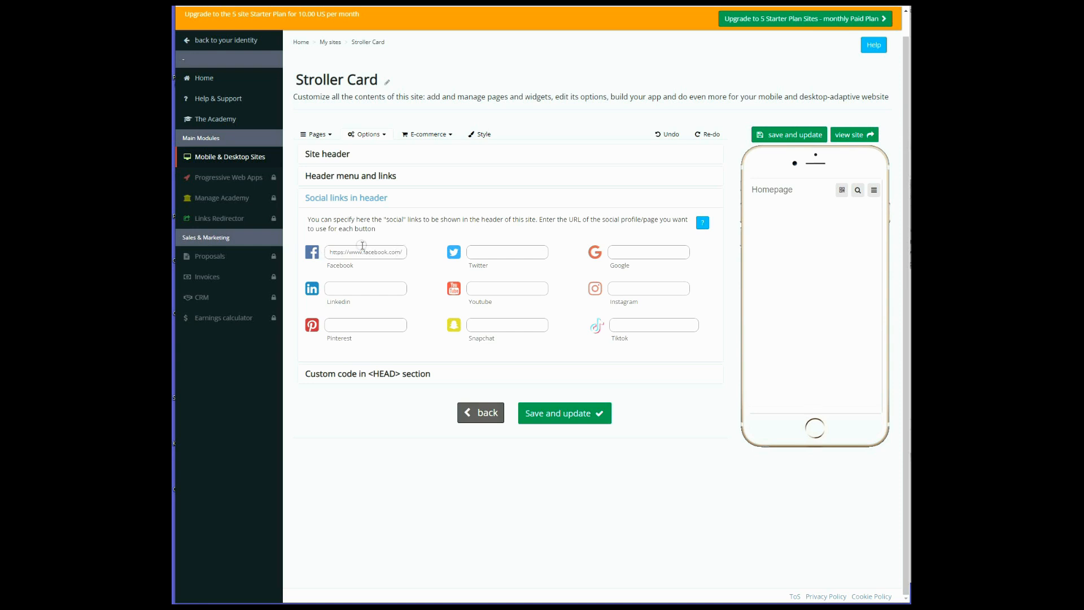
pyautogui.click(562, 414)
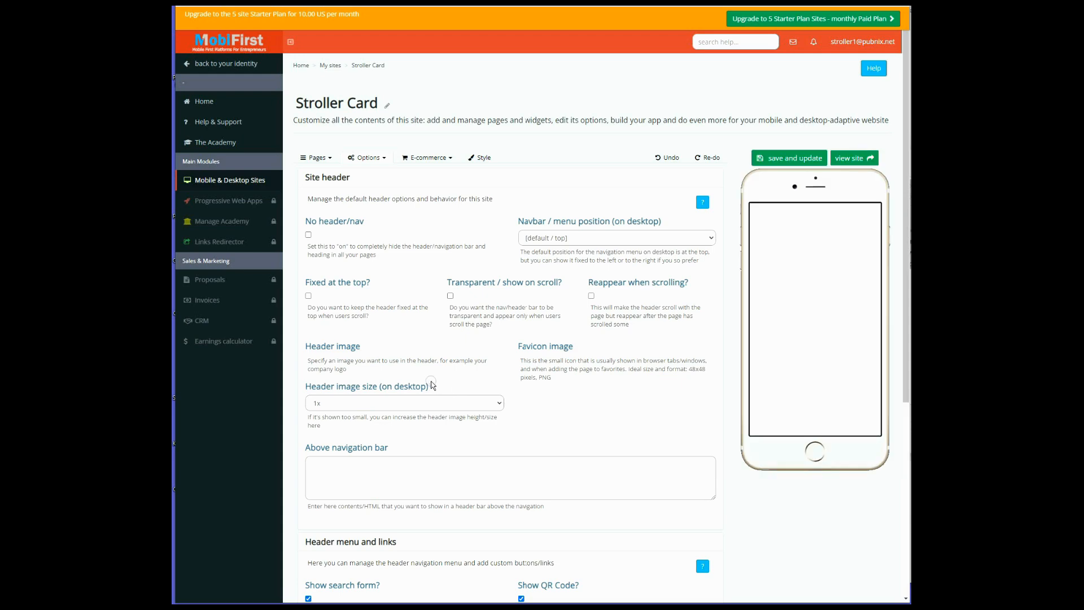
pyautogui.scroll(-7, 483, 374)
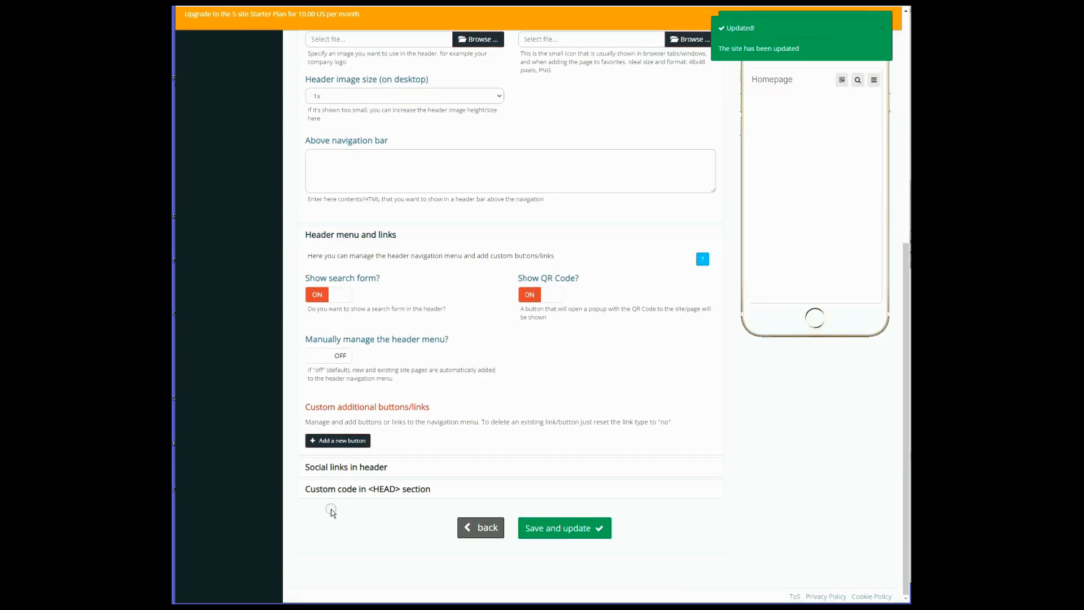
pyautogui.click(358, 487)
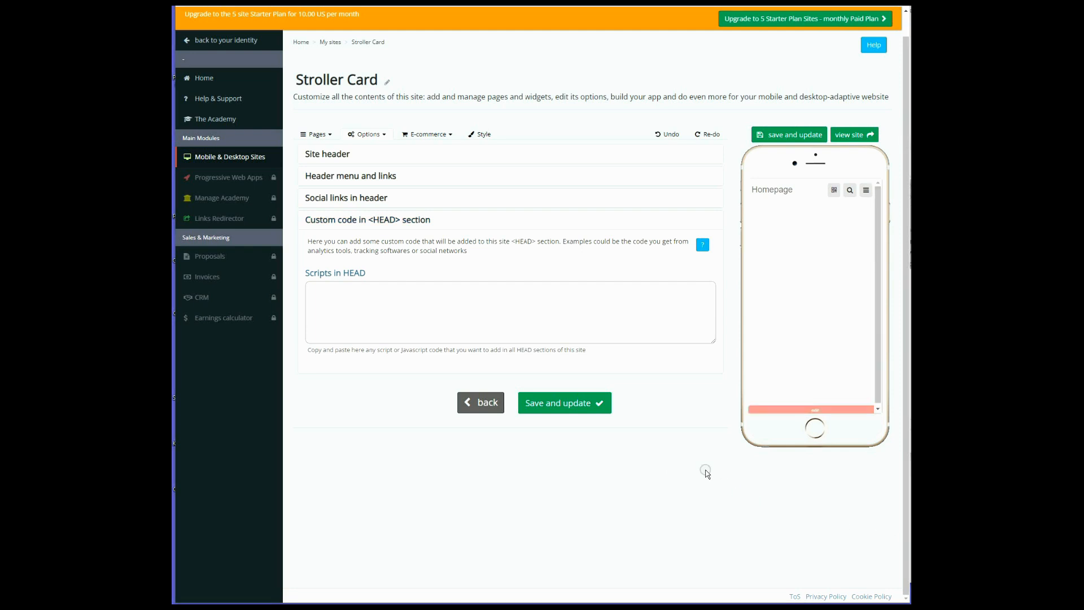
# Step: Set the Home page's header title to Home, save the page and open the QR code in the phone preview
pyautogui.click(319, 134)
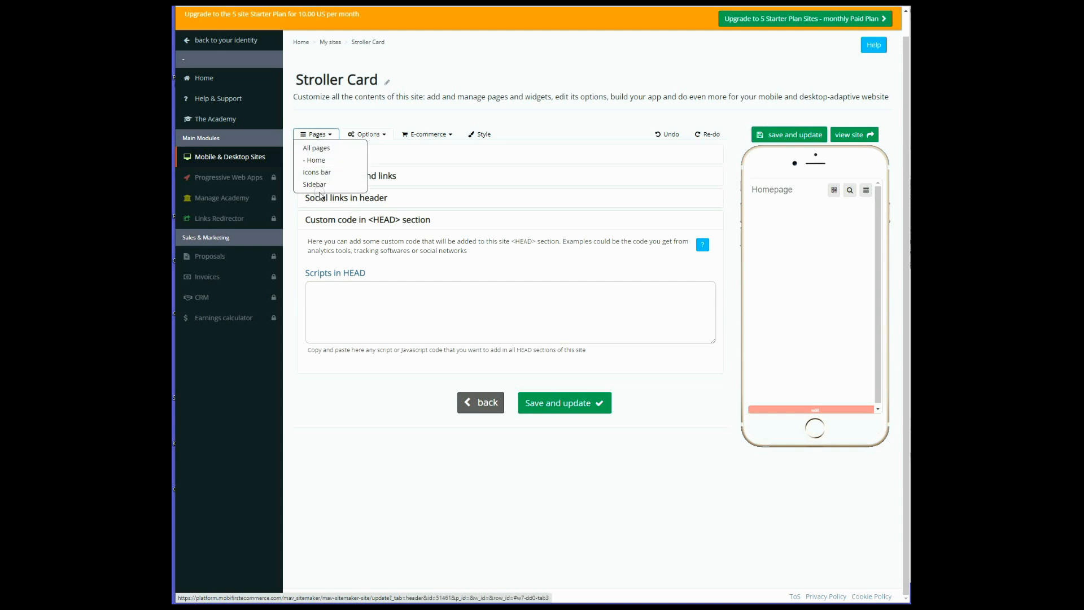
pyautogui.click(316, 160)
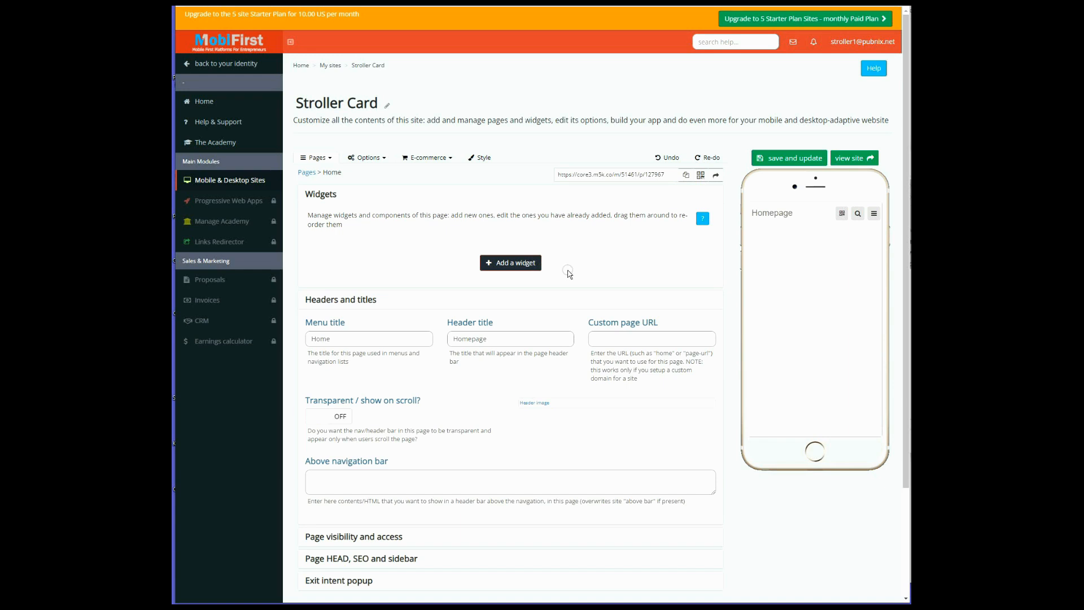
pyautogui.click(332, 176)
pyautogui.moveTo(804, 206)
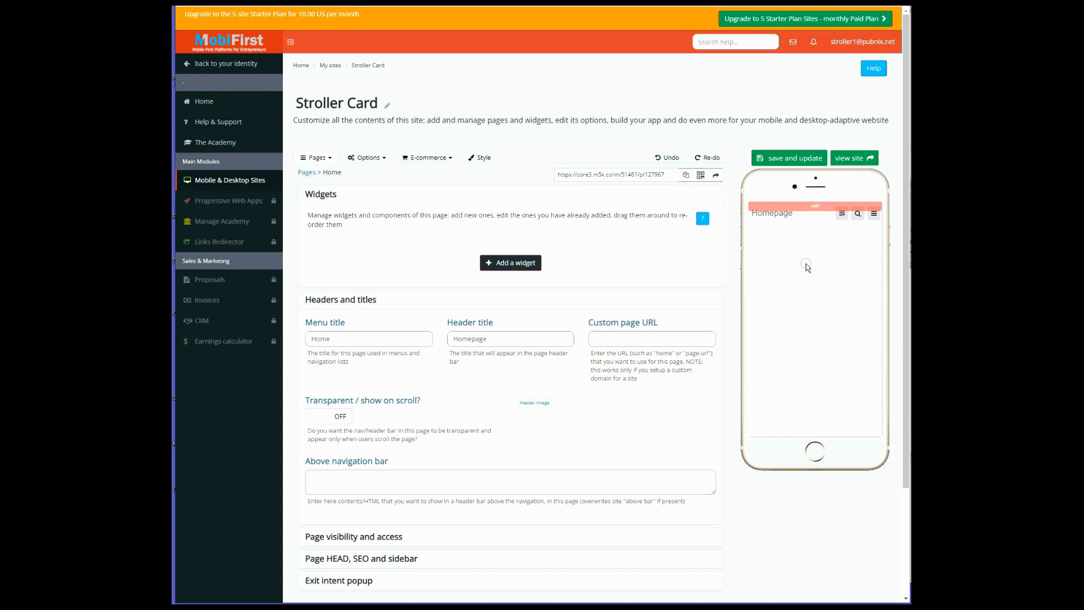
pyautogui.moveTo(495, 339); pyautogui.dragTo(474, 341)
pyautogui.press('BackSpace')
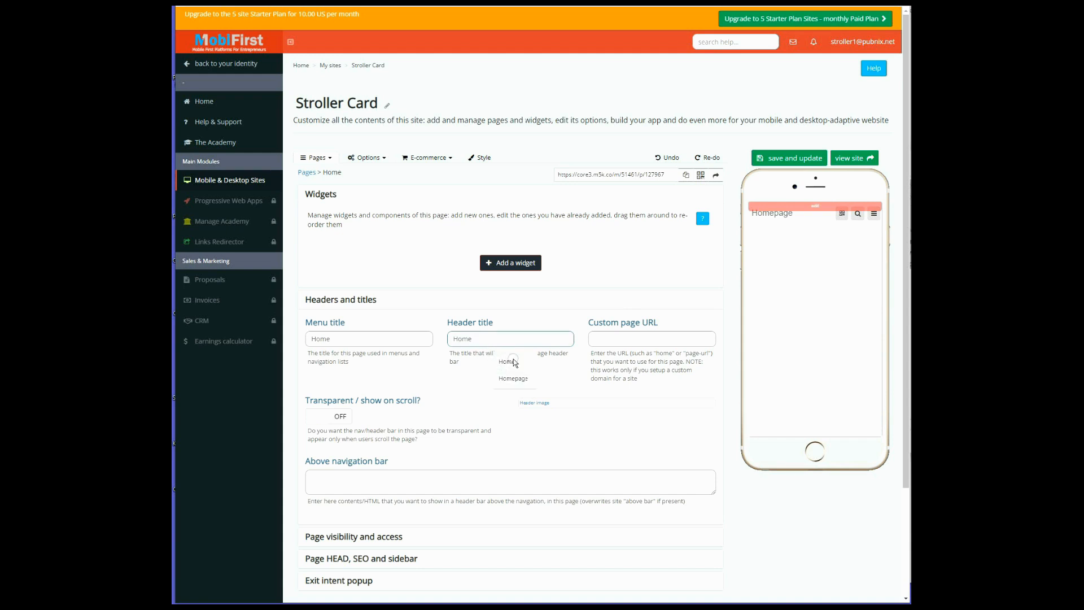
pyautogui.click(801, 159)
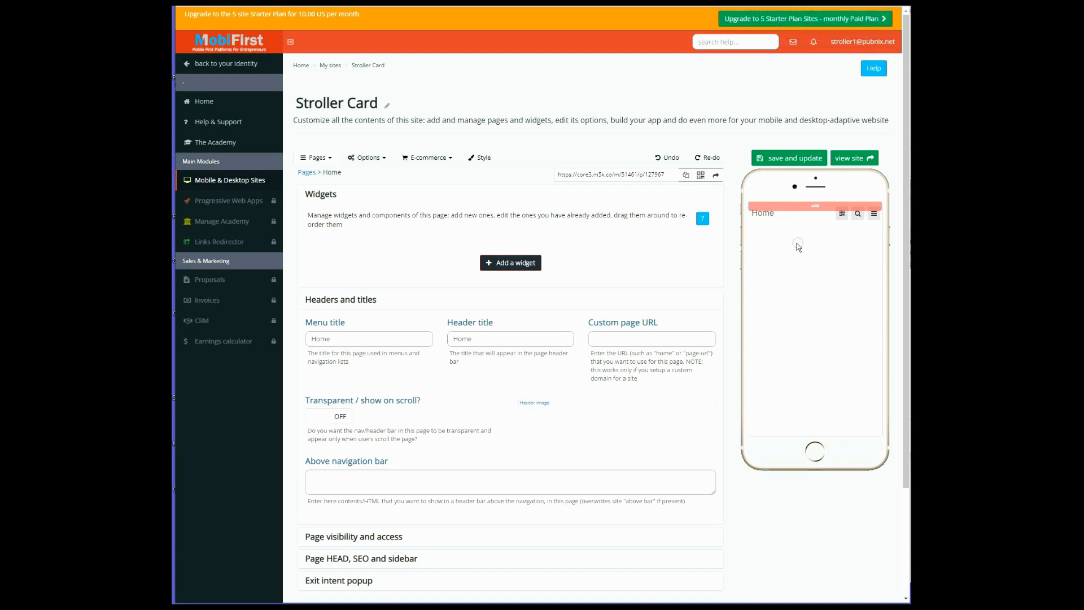
pyautogui.click(839, 216)
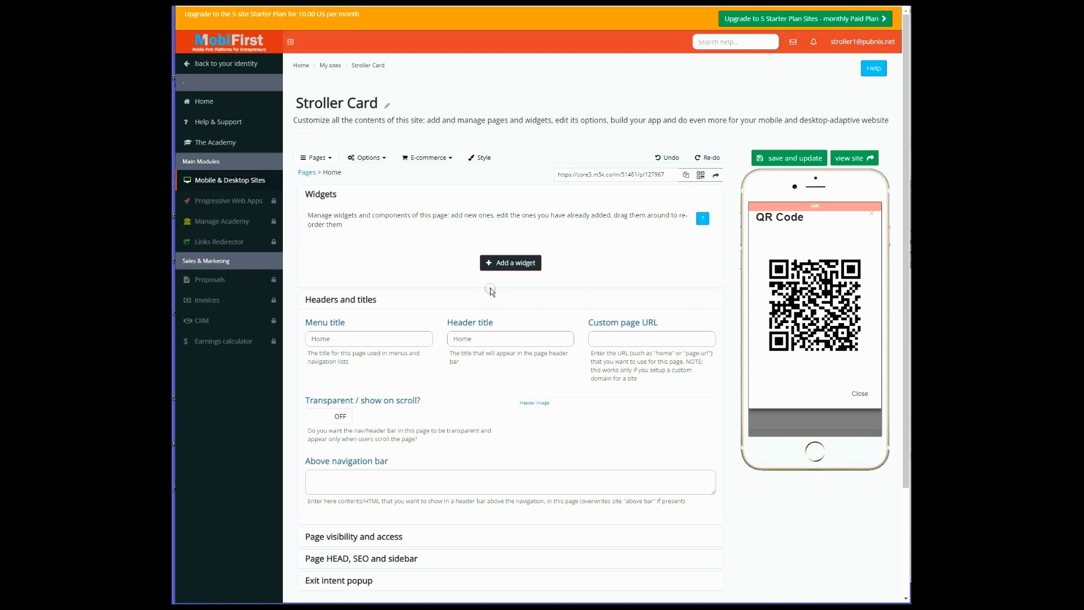
# Step: Add a Buttons widget and a Contentblock widget to the Home page
pyautogui.click(507, 264)
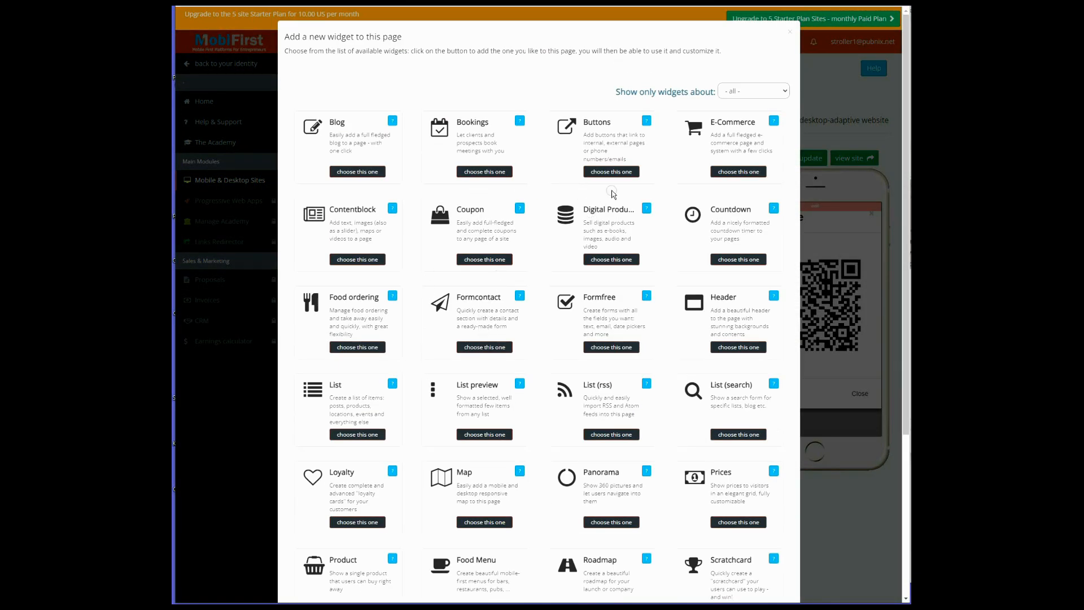
pyautogui.click(613, 172)
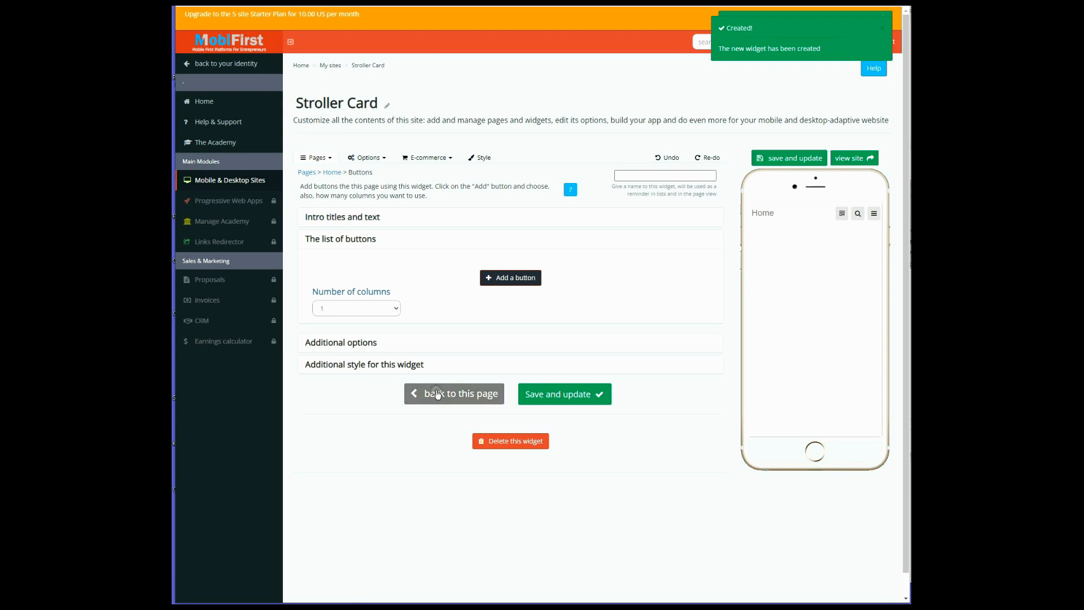
pyautogui.click(471, 392)
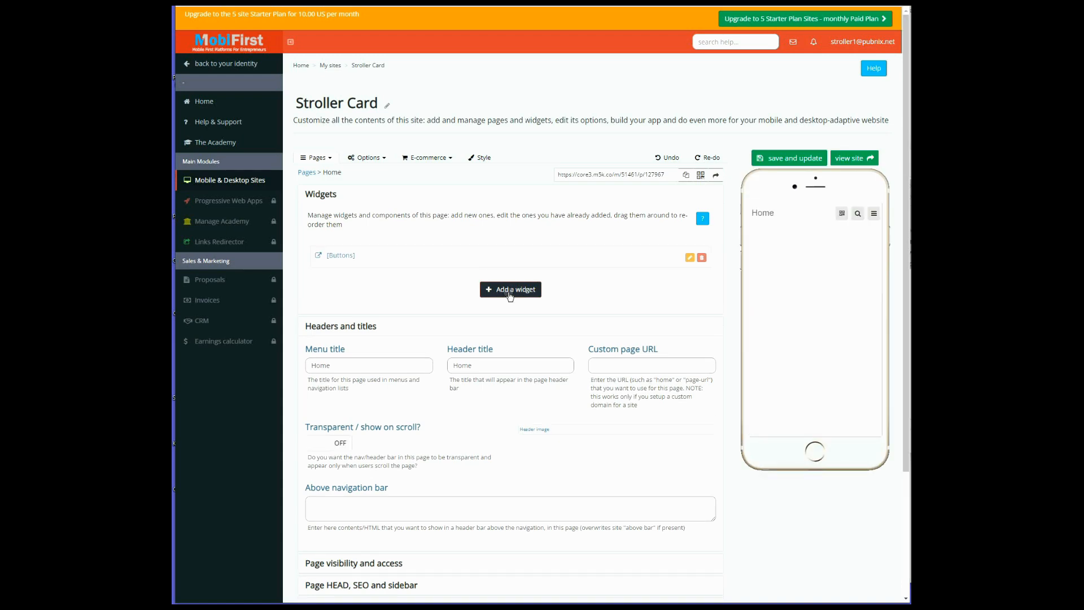
pyautogui.click(510, 293)
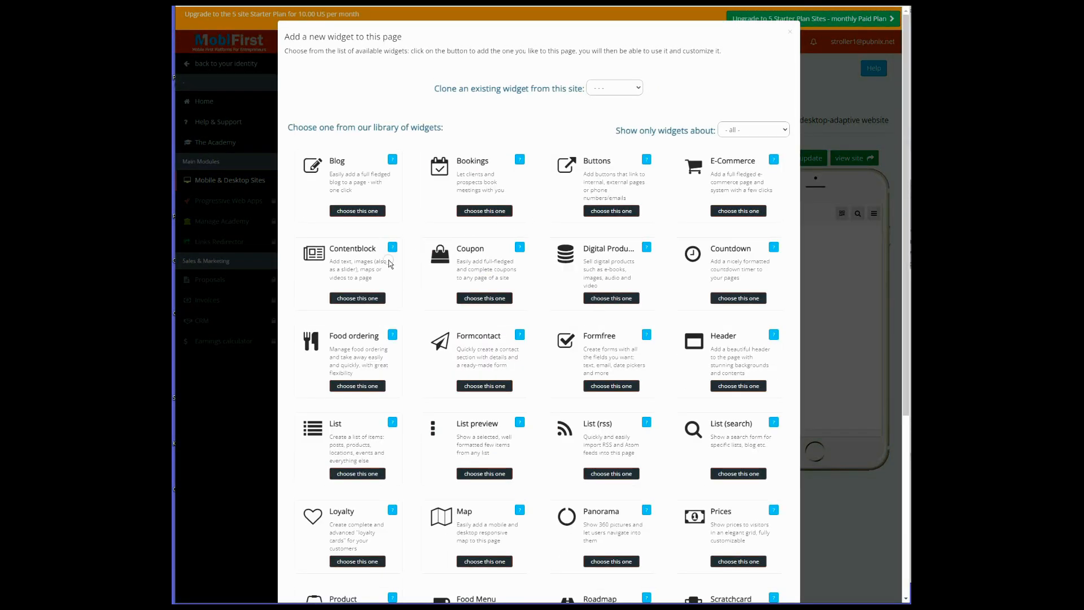
pyautogui.click(363, 297)
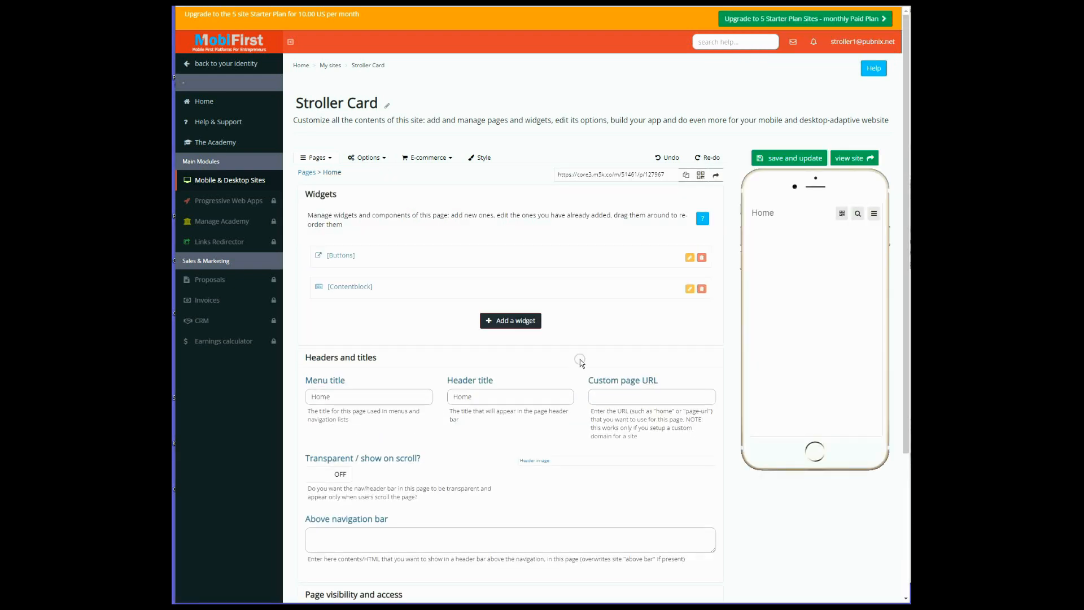
# Step: Add a Header widget to the Home page, save it and return to the page's widget list
pyautogui.click(516, 320)
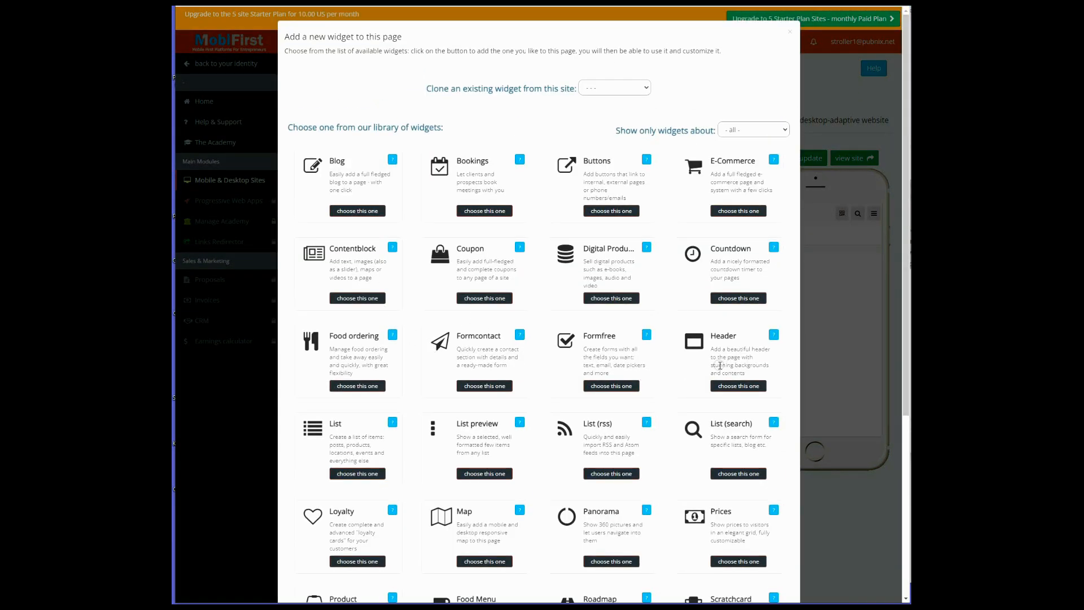
pyautogui.scroll(-4, 734, 362)
pyautogui.scroll(-2, 724, 362)
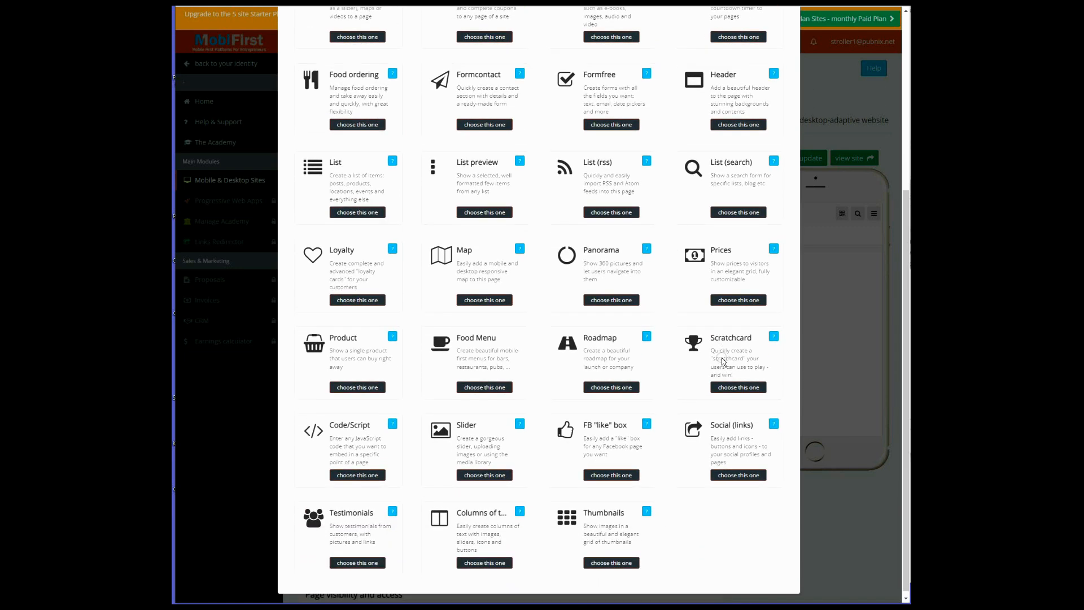
pyautogui.scroll(5, 722, 358)
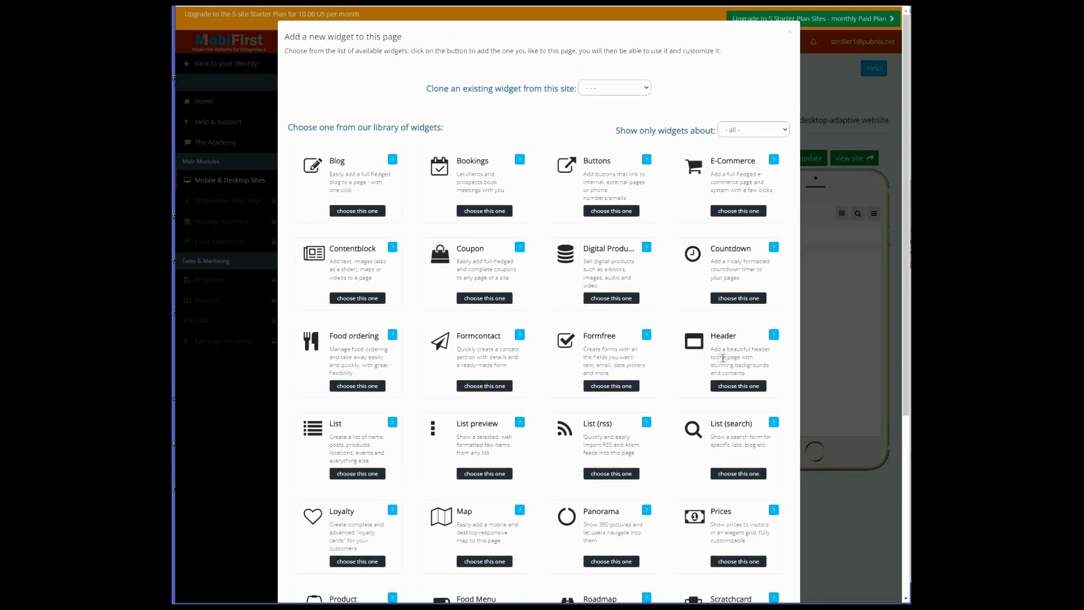
pyautogui.click(738, 386)
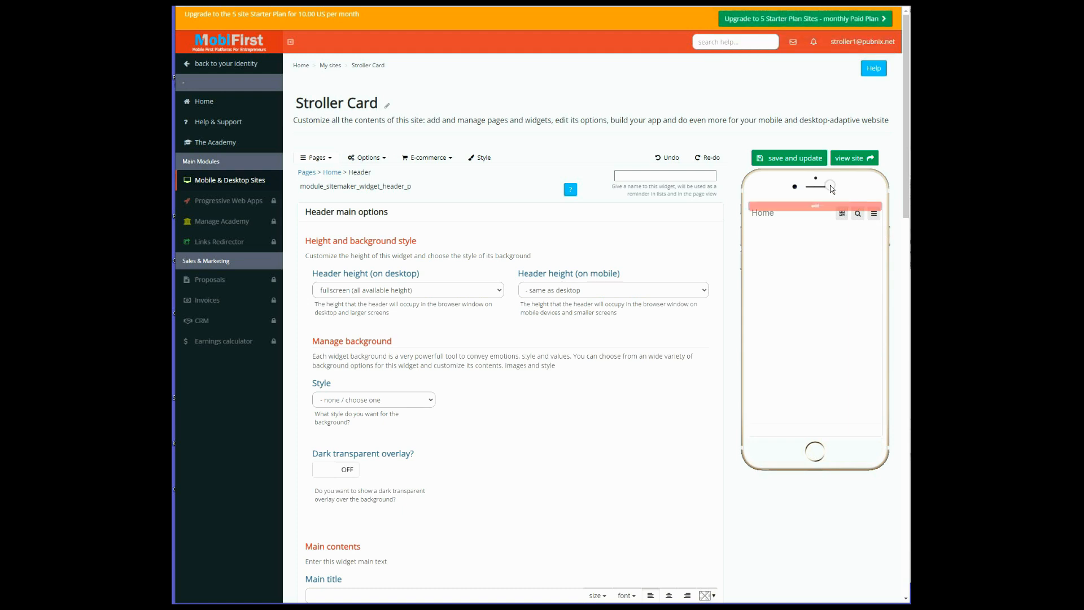
pyautogui.click(789, 158)
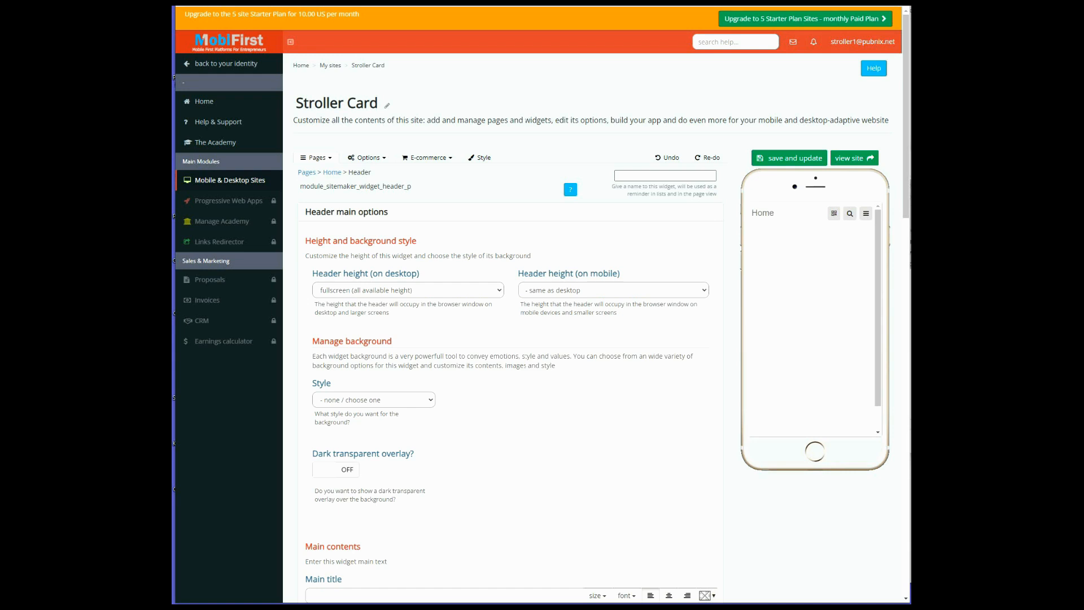
pyautogui.click(348, 218)
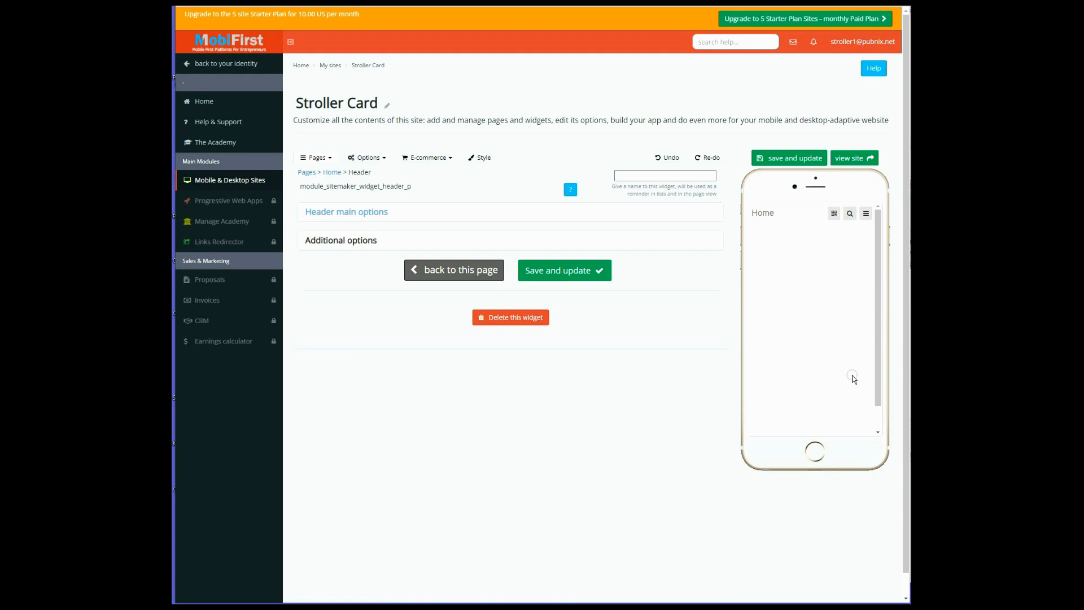
pyautogui.click(454, 269)
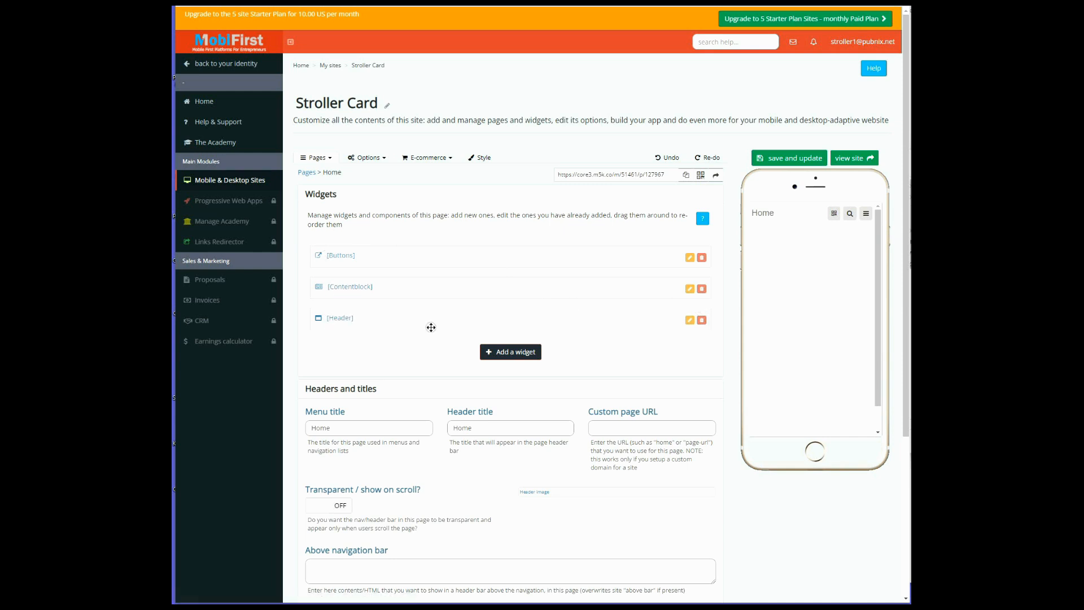
# Step: Open the Header widget, set its header height on mobile to 25% and save the widget
pyautogui.click(338, 319)
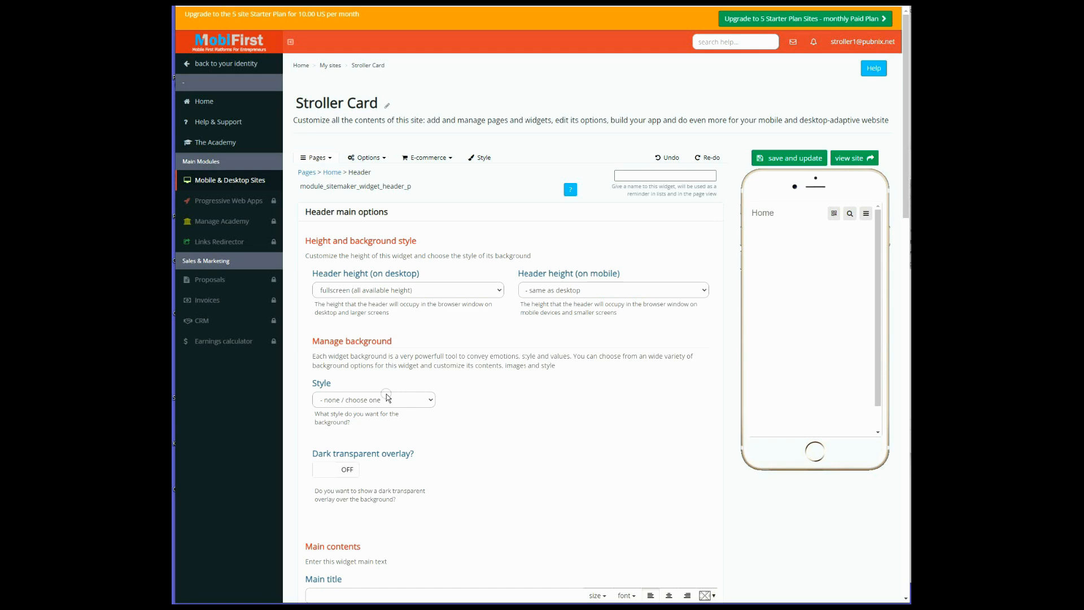
pyautogui.click(561, 291)
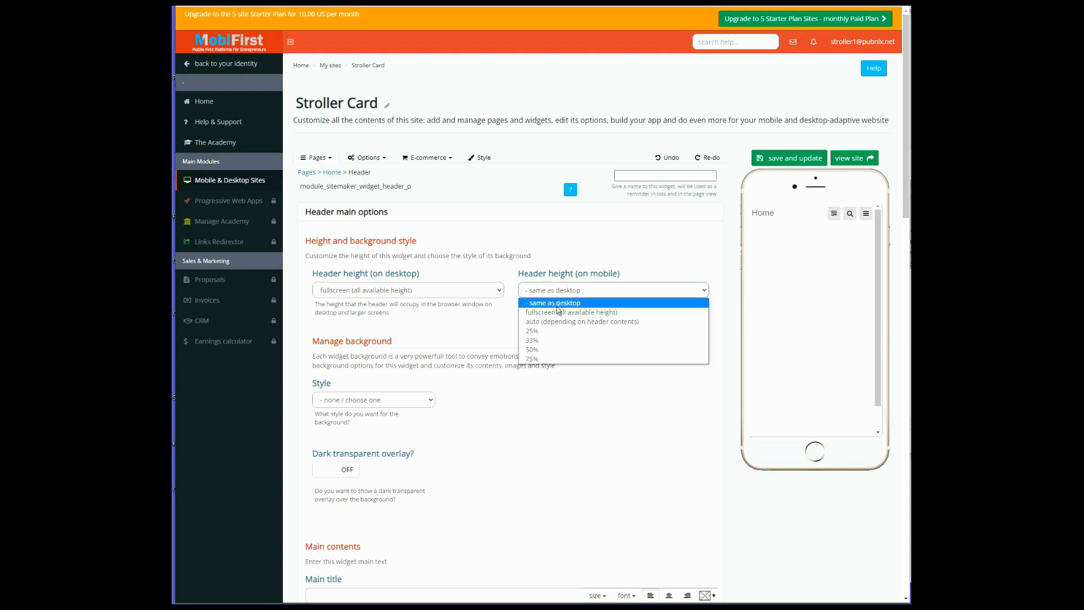
pyautogui.click(550, 331)
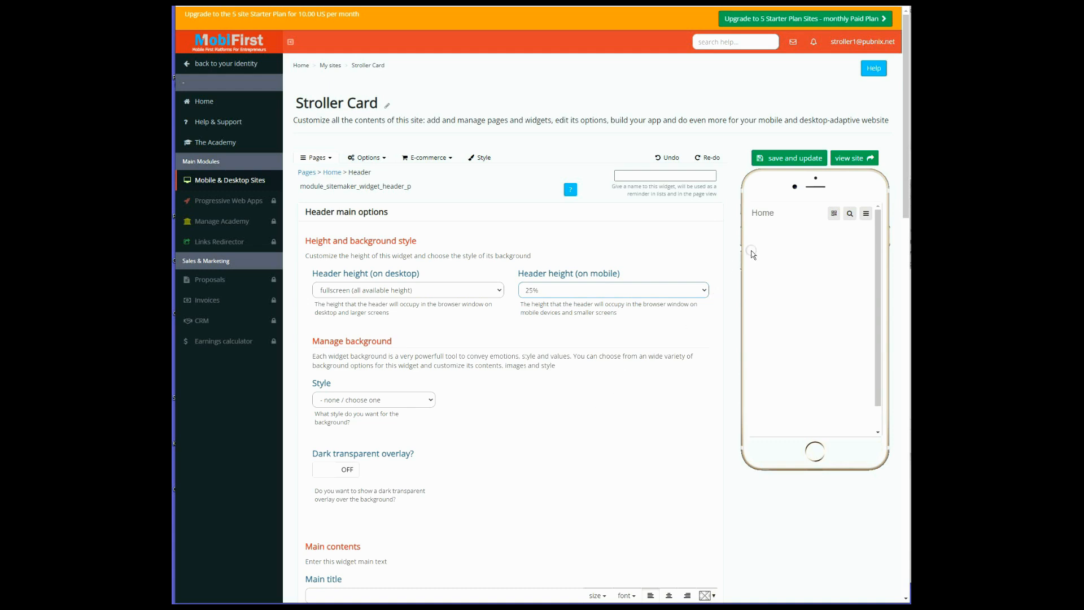
pyautogui.click(791, 159)
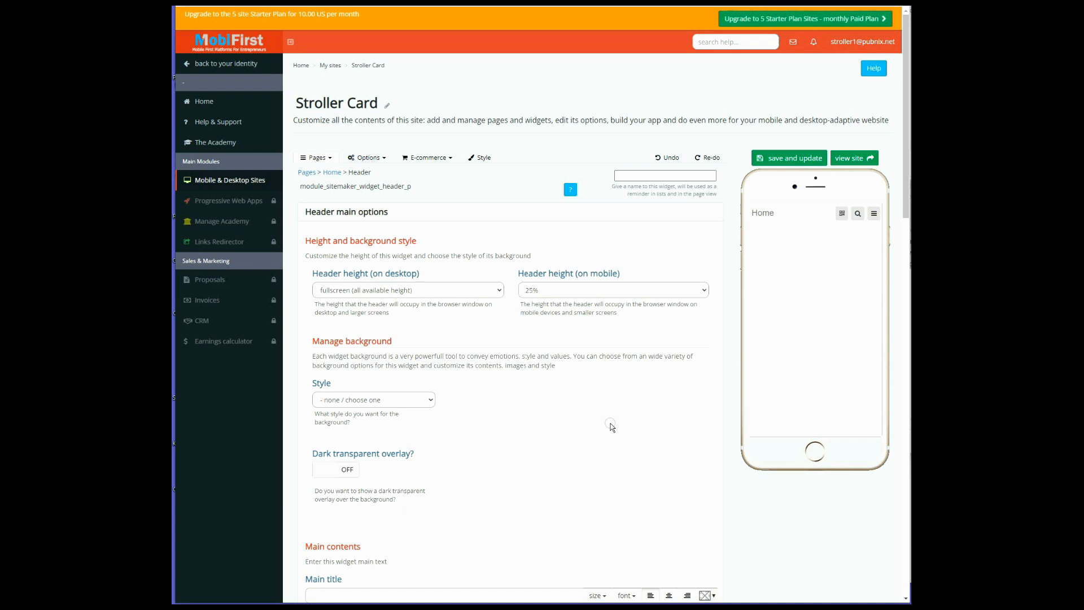
# Step: Give the Header widget a solid color background in blue #0000ff and save the widget
pyautogui.scroll(-1, 612, 412)
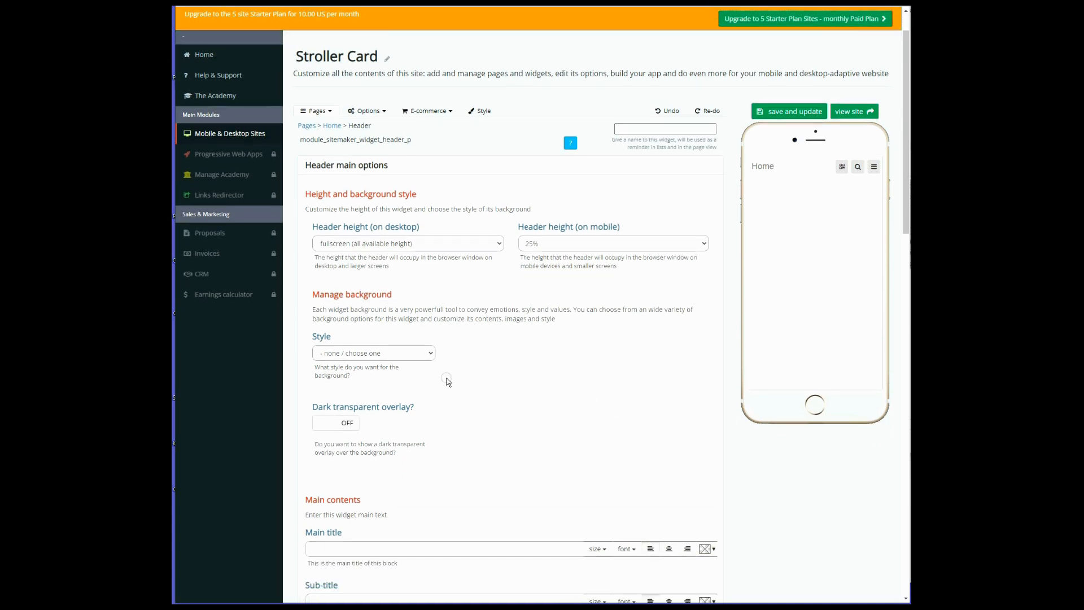
pyautogui.click(356, 353)
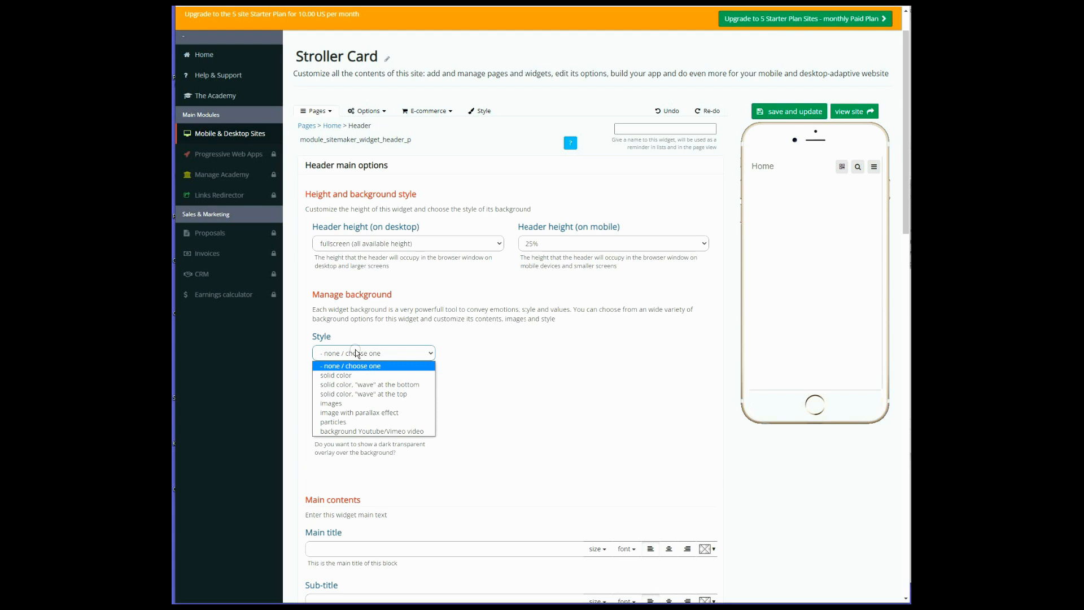
pyautogui.click(352, 375)
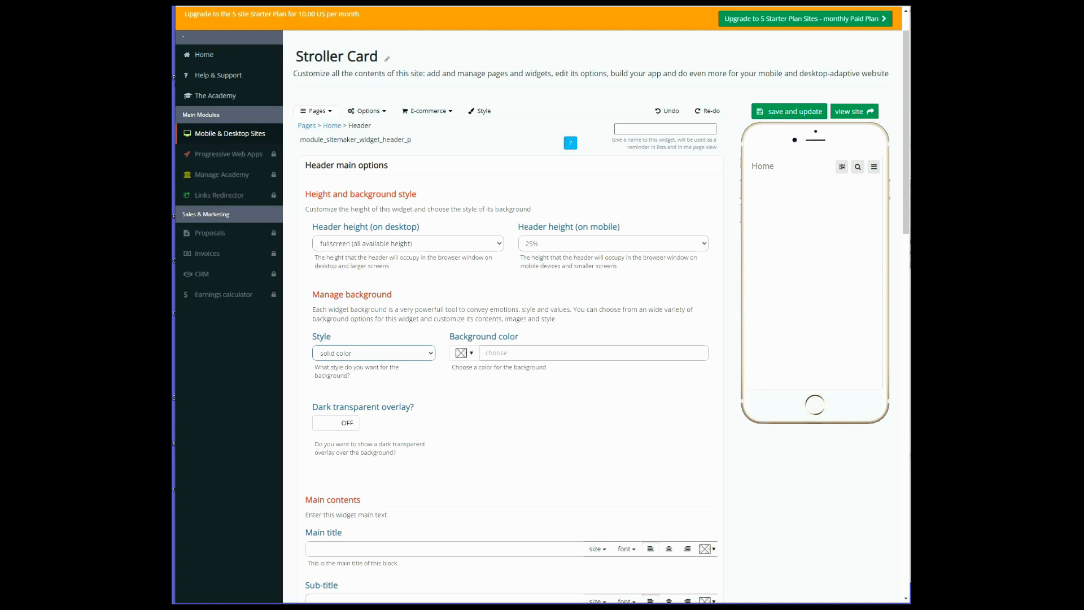
pyautogui.click(463, 354)
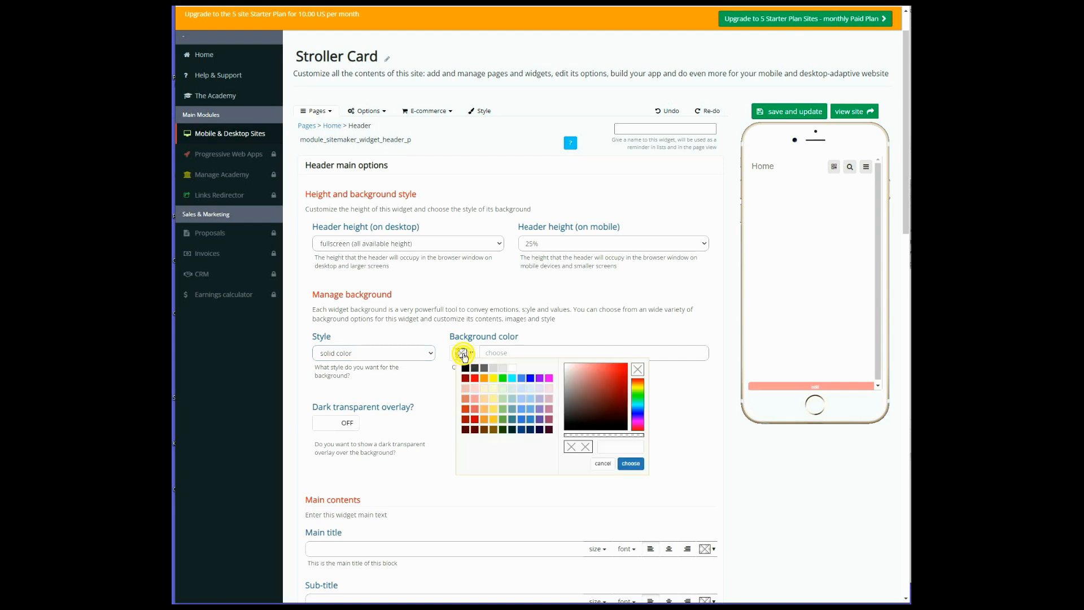
pyautogui.click(530, 379)
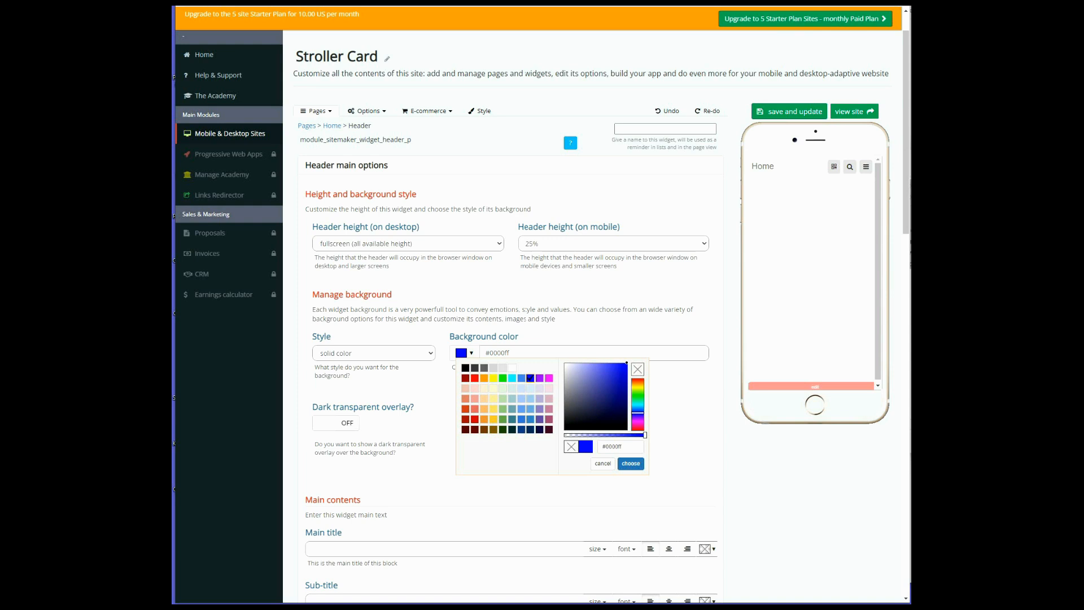
pyautogui.click(694, 440)
pyautogui.click(788, 111)
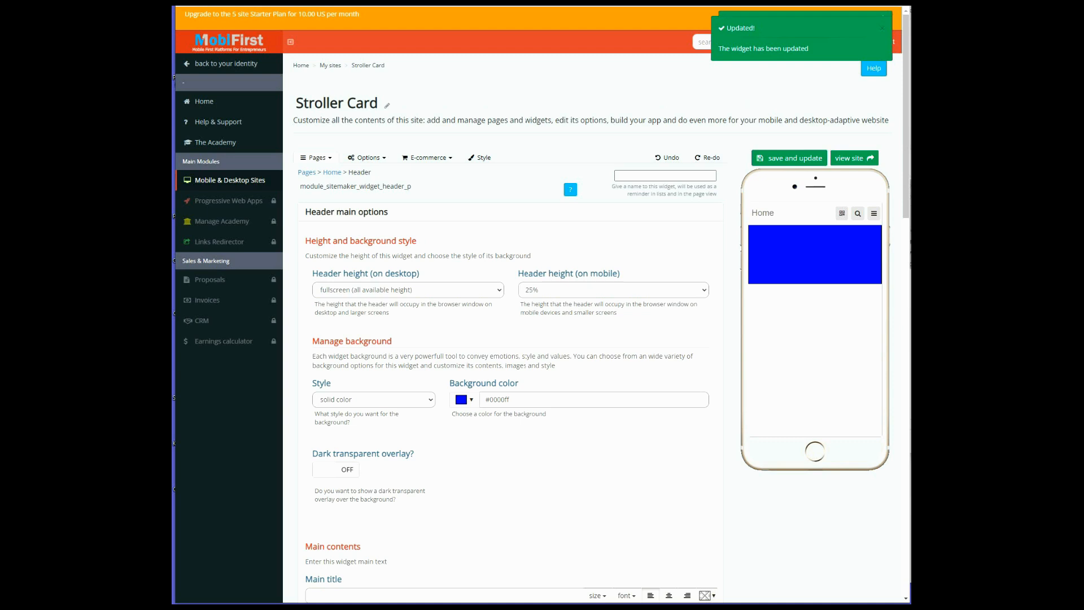
# Step: Paste Mobifirst-Personal as the Header widget's main title and the owner's full name as its sub-title, and save the widget
pyautogui.scroll(-6, 452, 474)
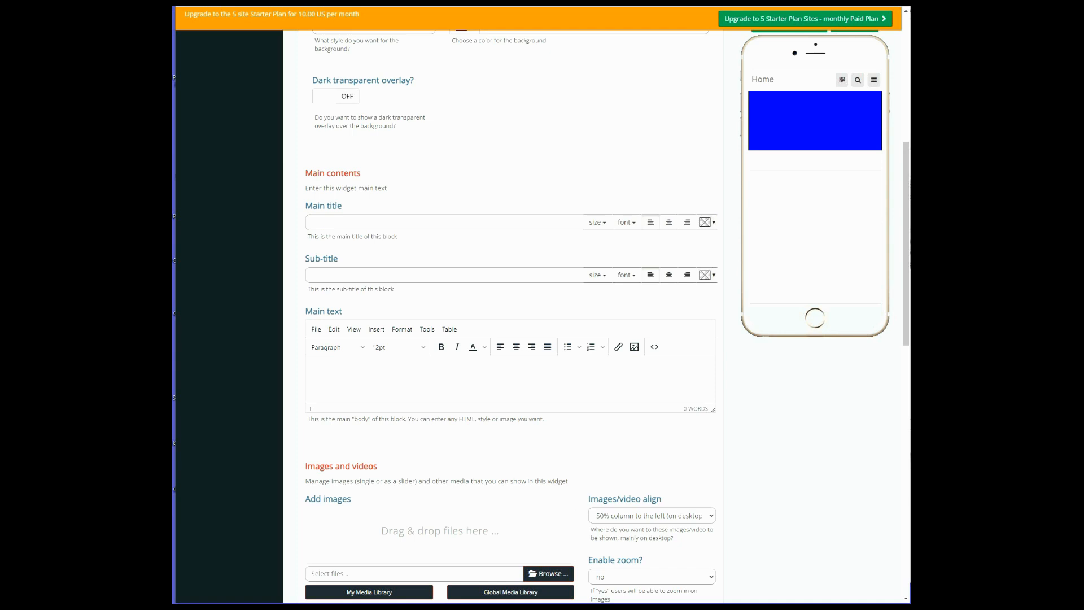
pyautogui.rightClick(330, 221)
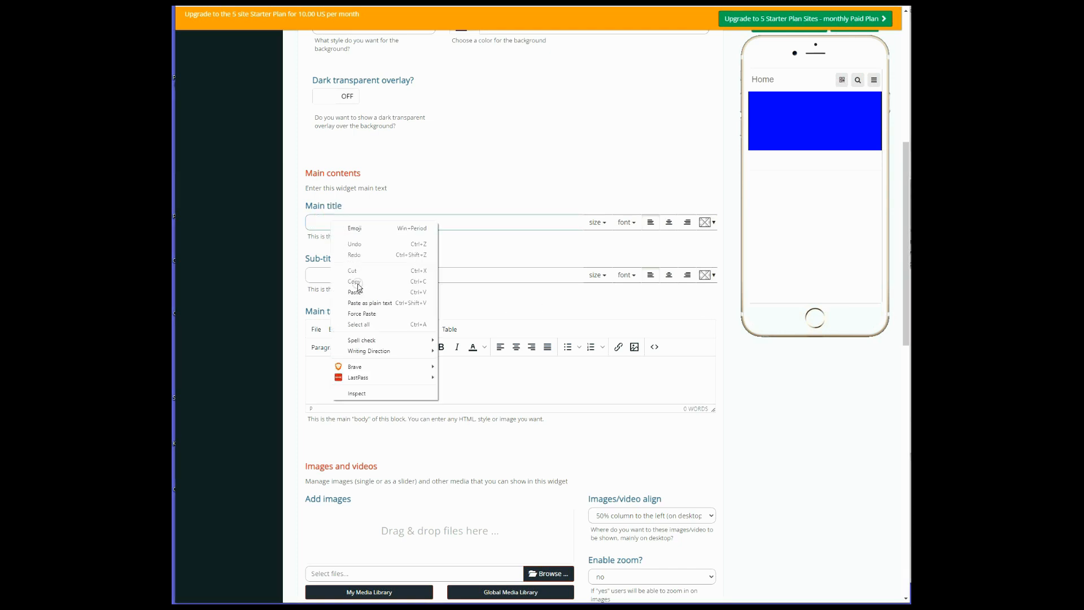
pyautogui.click(355, 292)
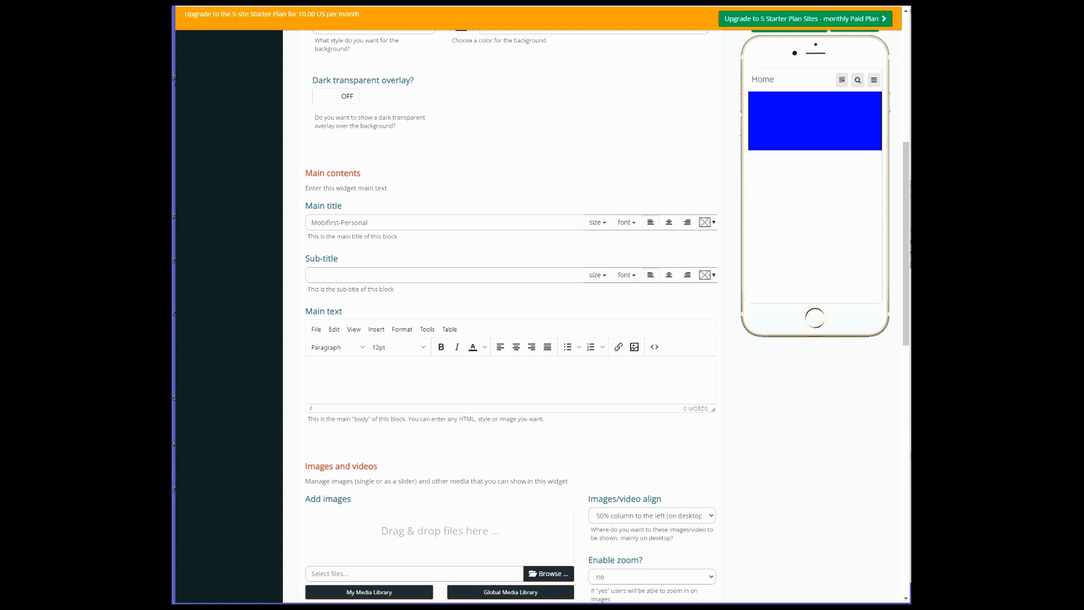
pyautogui.rightClick(316, 276)
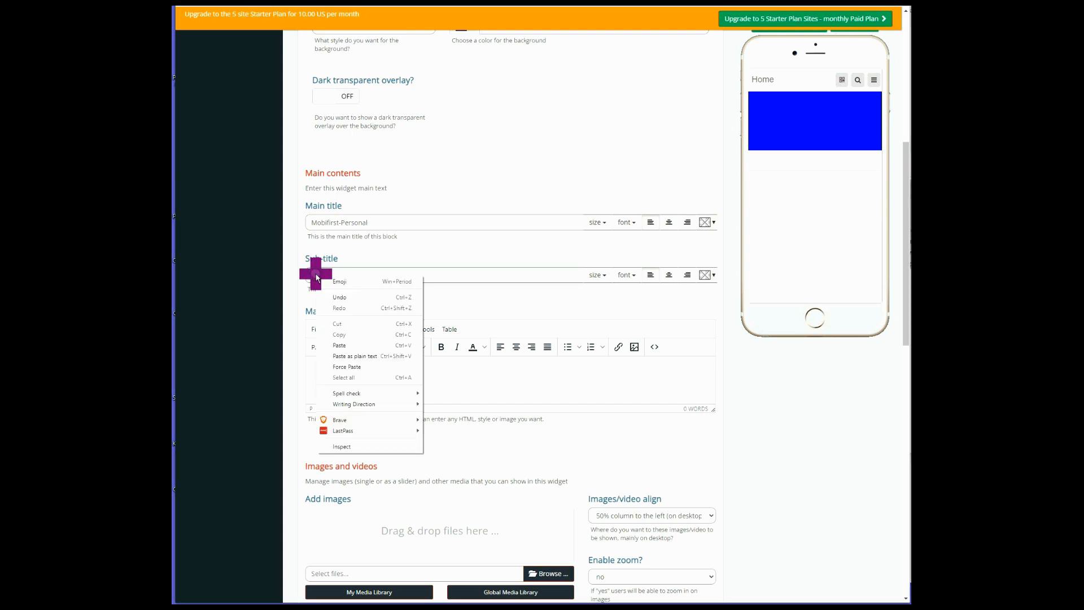
pyautogui.click(341, 345)
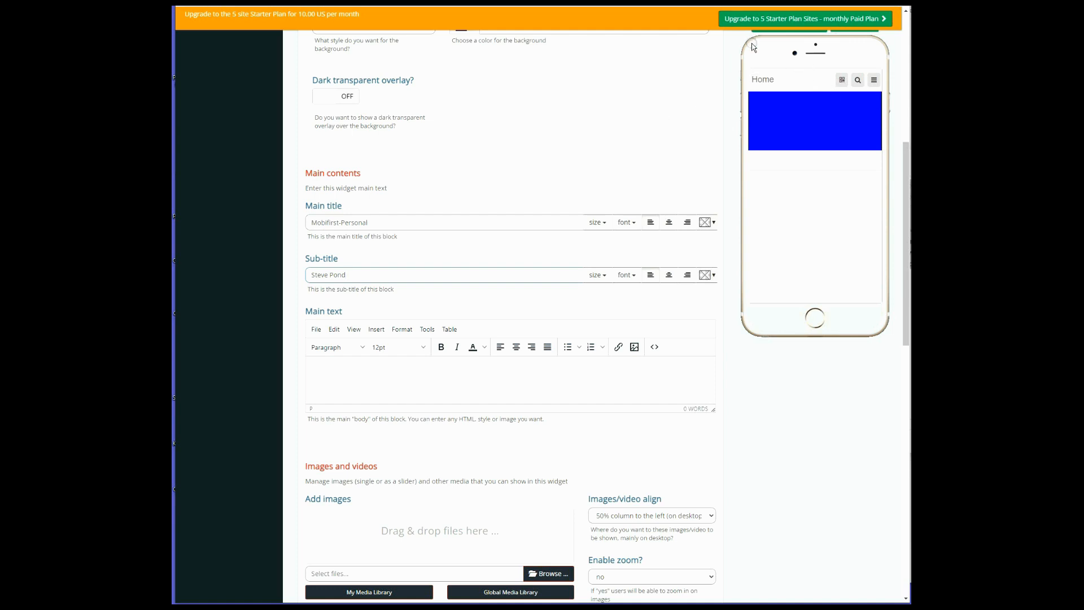
pyautogui.scroll(3, 755, 46)
pyautogui.scroll(2, 891, 98)
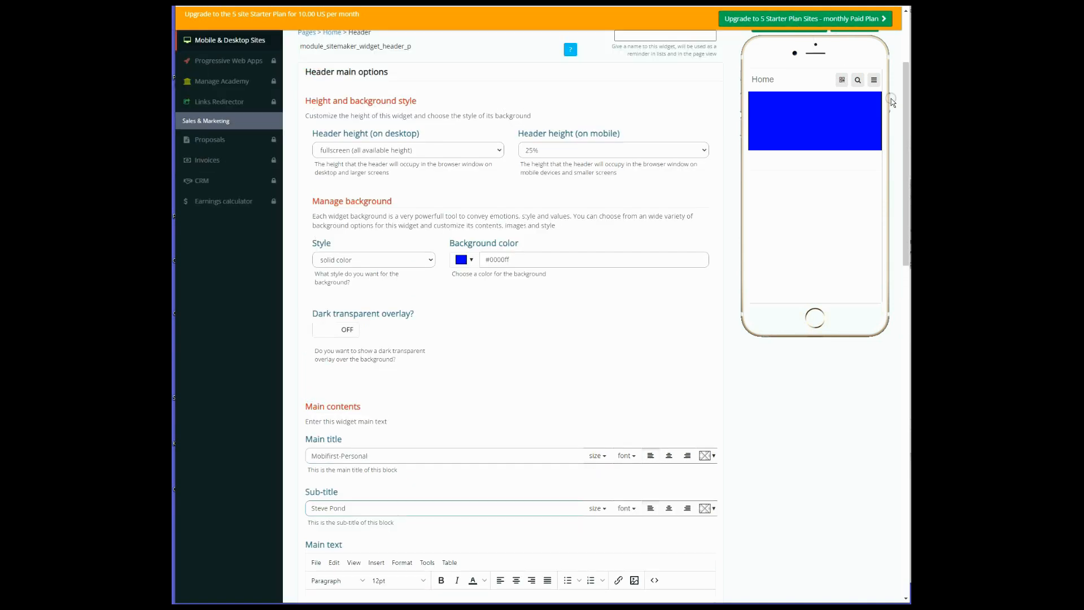
pyautogui.moveTo(908, 79); pyautogui.dragTo(908, 51)
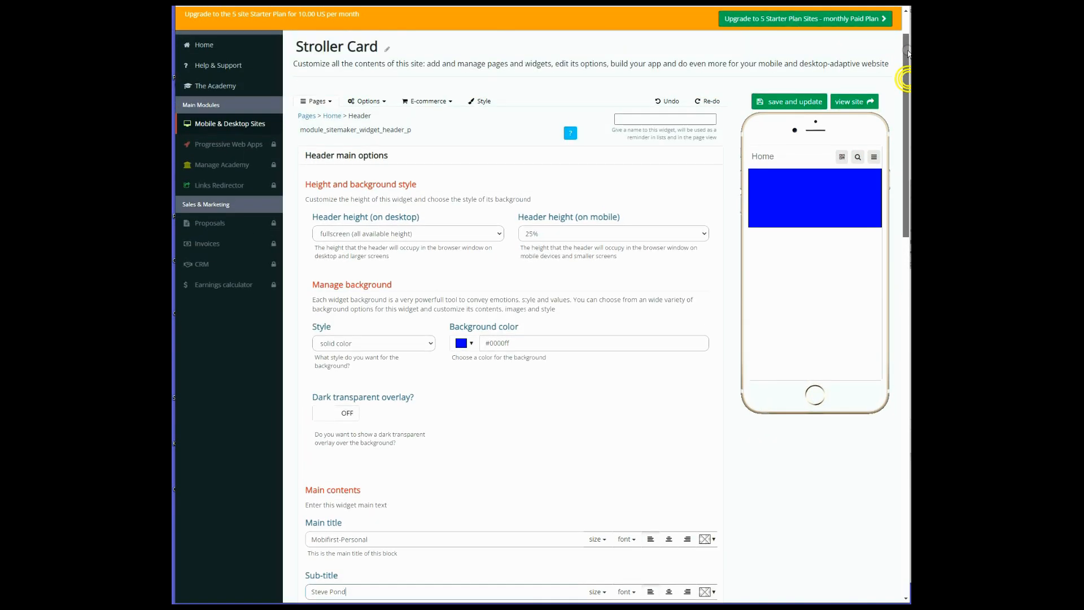
pyautogui.click(792, 97)
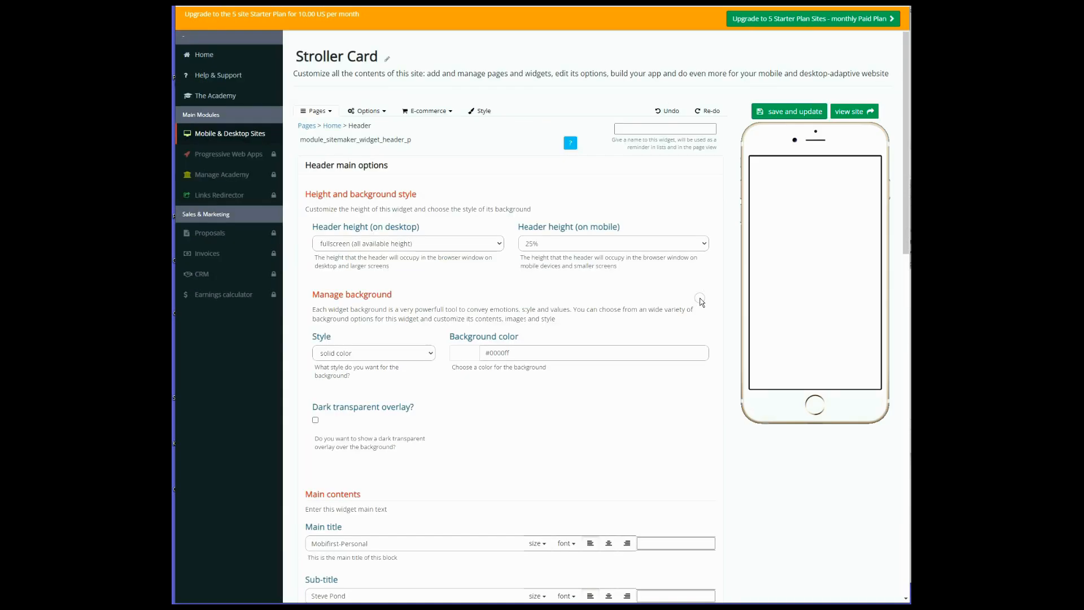
# Step: Set the main title and sub-title of the Header widget to the Righteous font and centre both
pyautogui.scroll(-8, 702, 300)
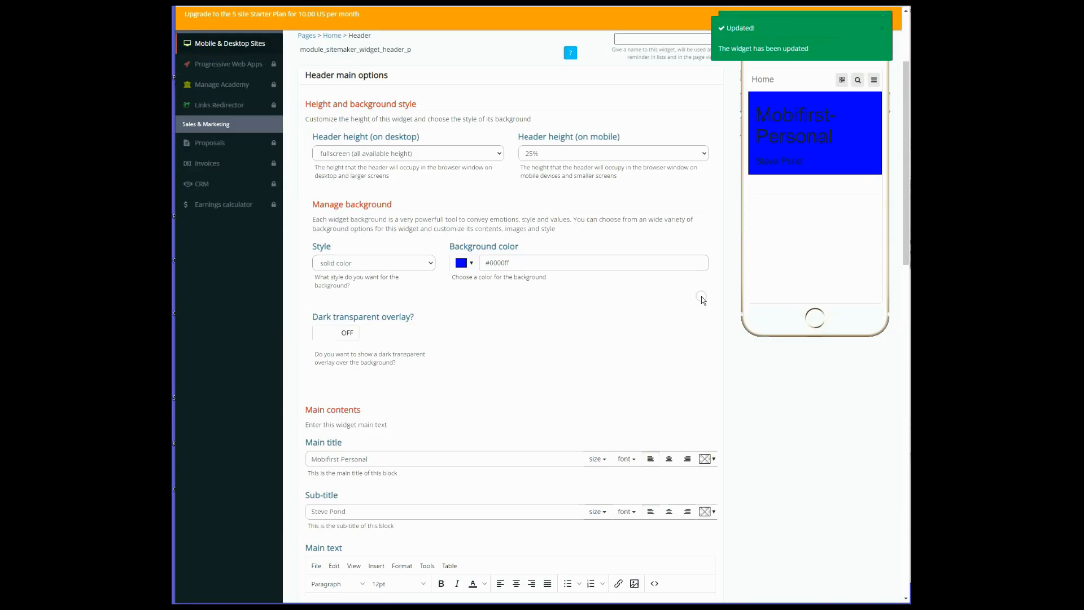
pyautogui.scroll(1, 703, 293)
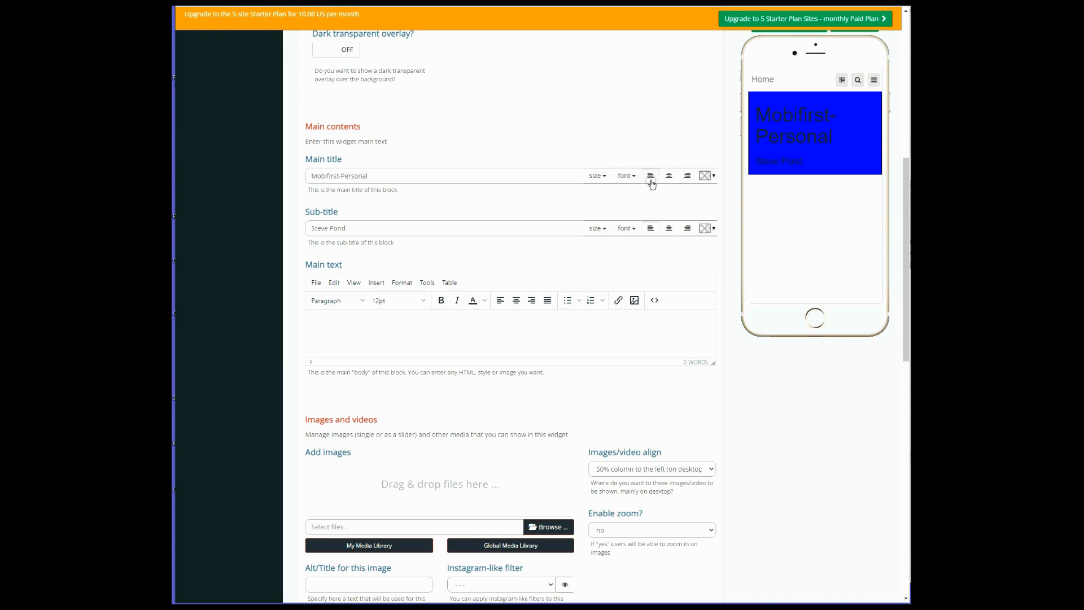
pyautogui.click(625, 177)
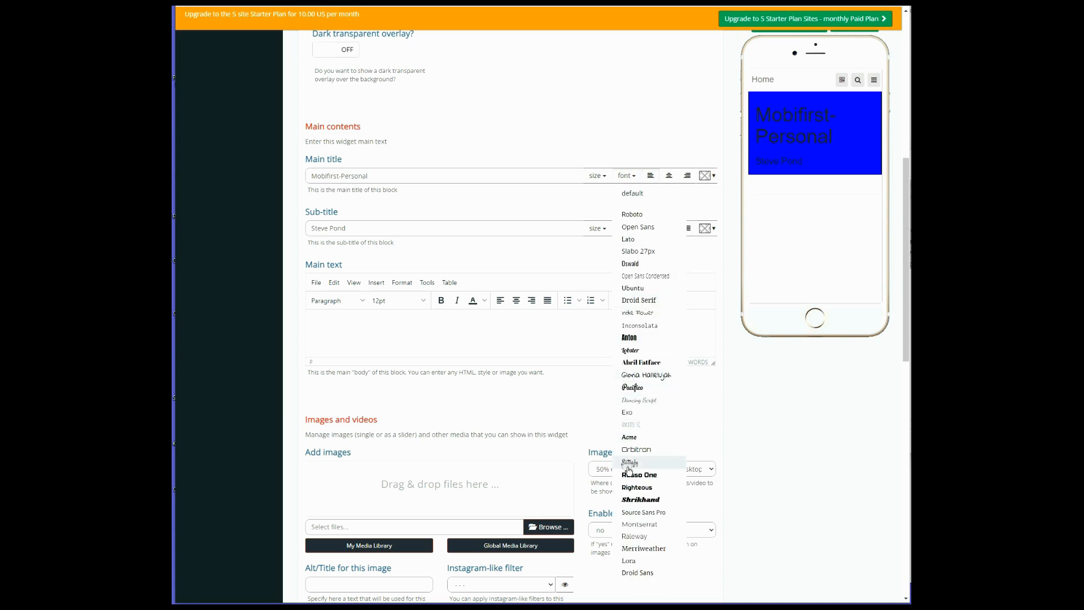
pyautogui.click(634, 487)
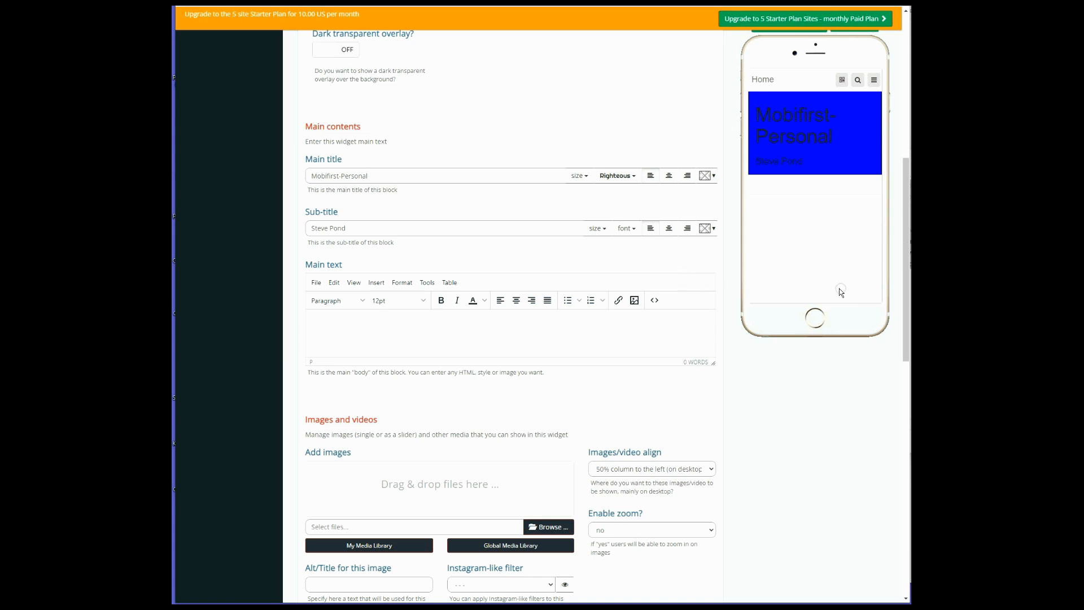
pyautogui.click(625, 228)
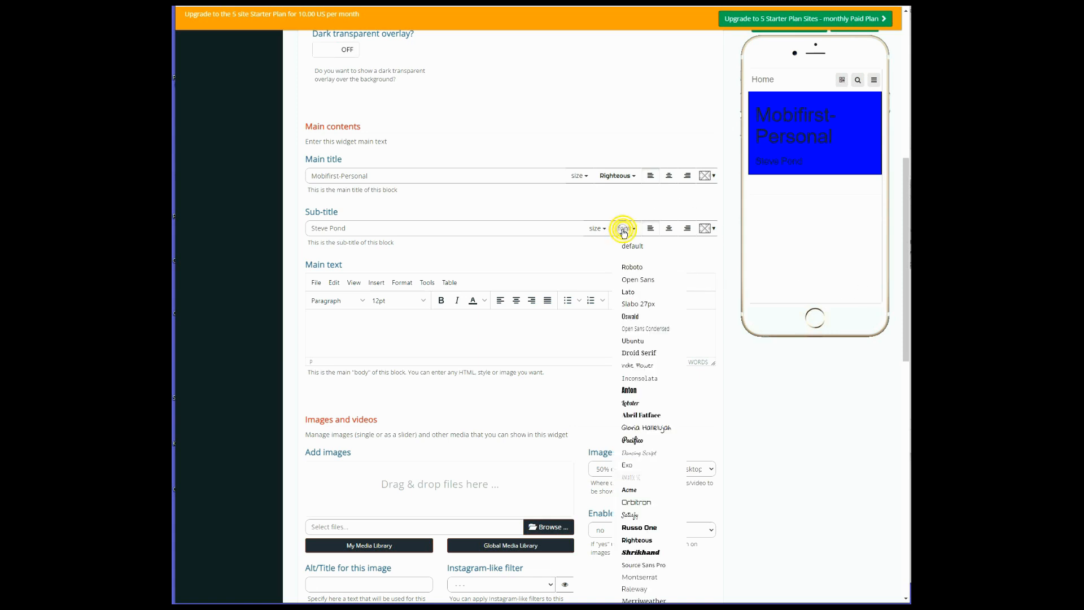
pyautogui.click(636, 540)
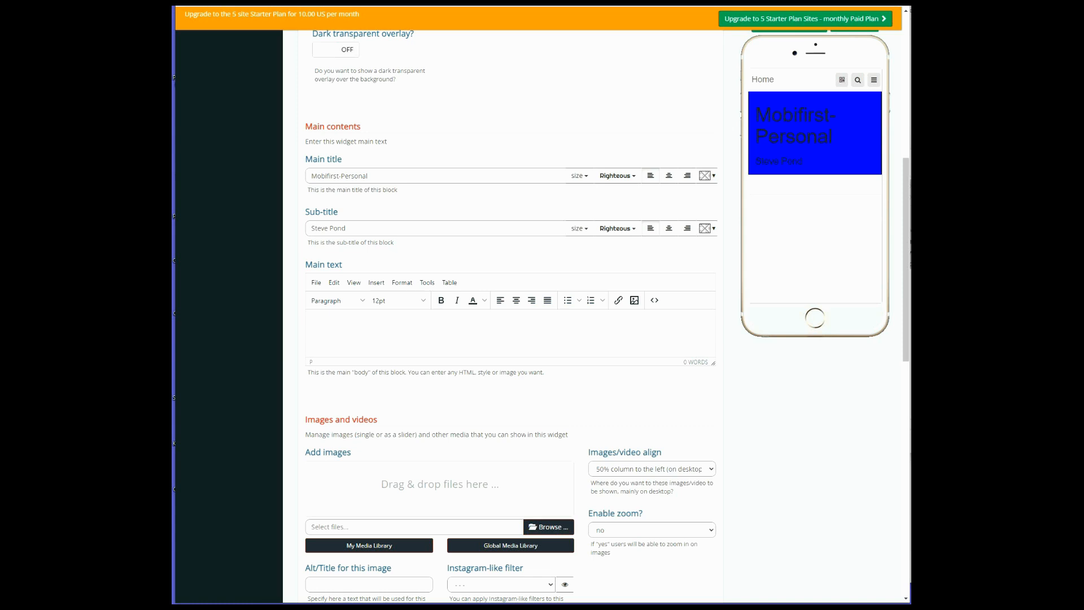
pyautogui.click(669, 176)
pyautogui.click(669, 231)
# Step: Color the Header widget's main title and sub-title text yellow
pyautogui.click(705, 175)
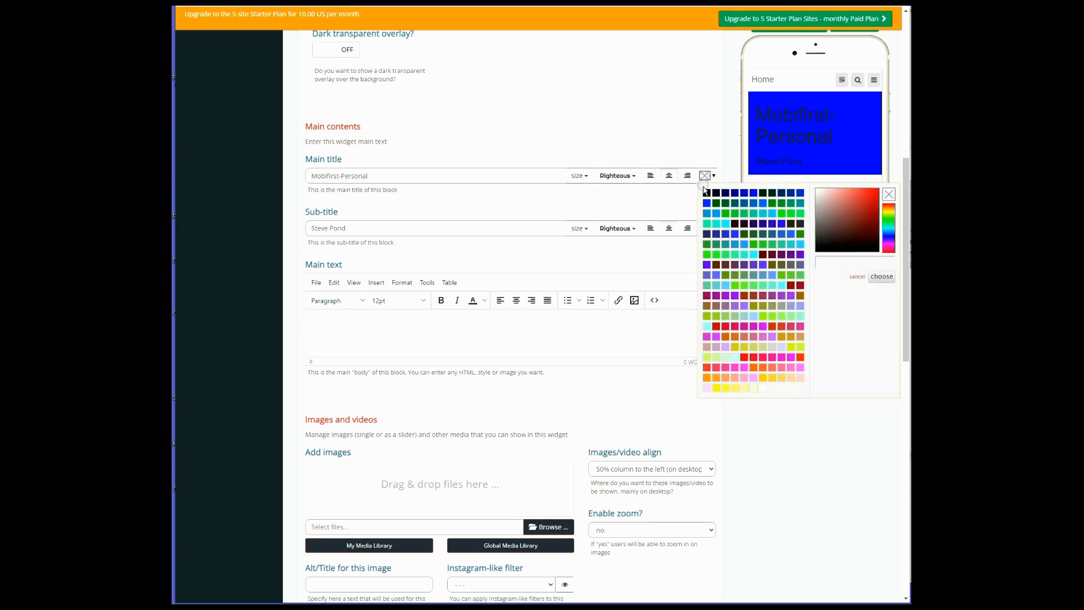
pyautogui.click(718, 388)
pyautogui.click(678, 204)
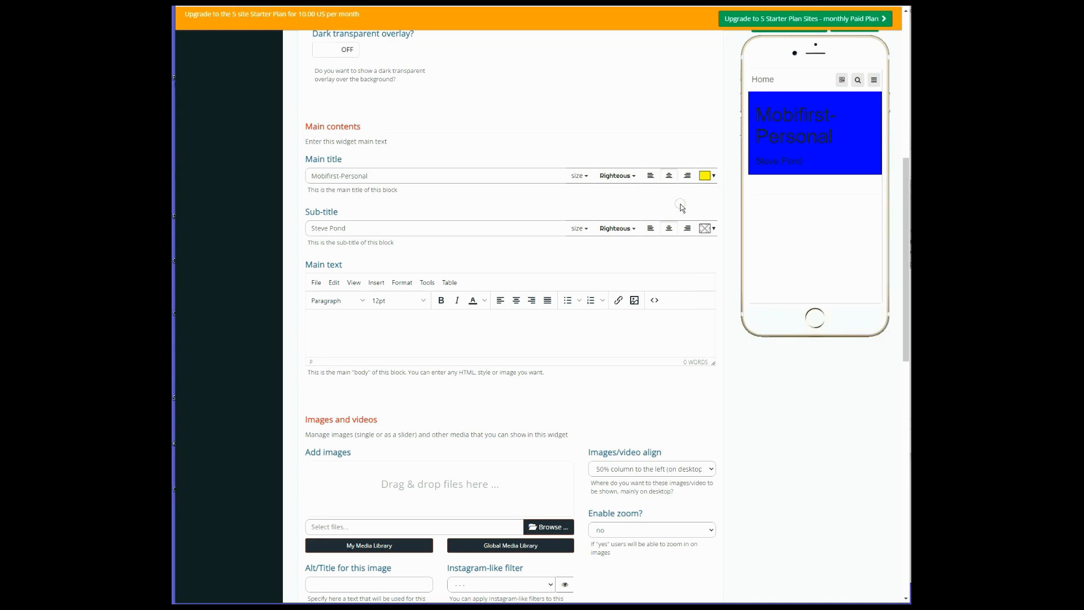
pyautogui.click(704, 229)
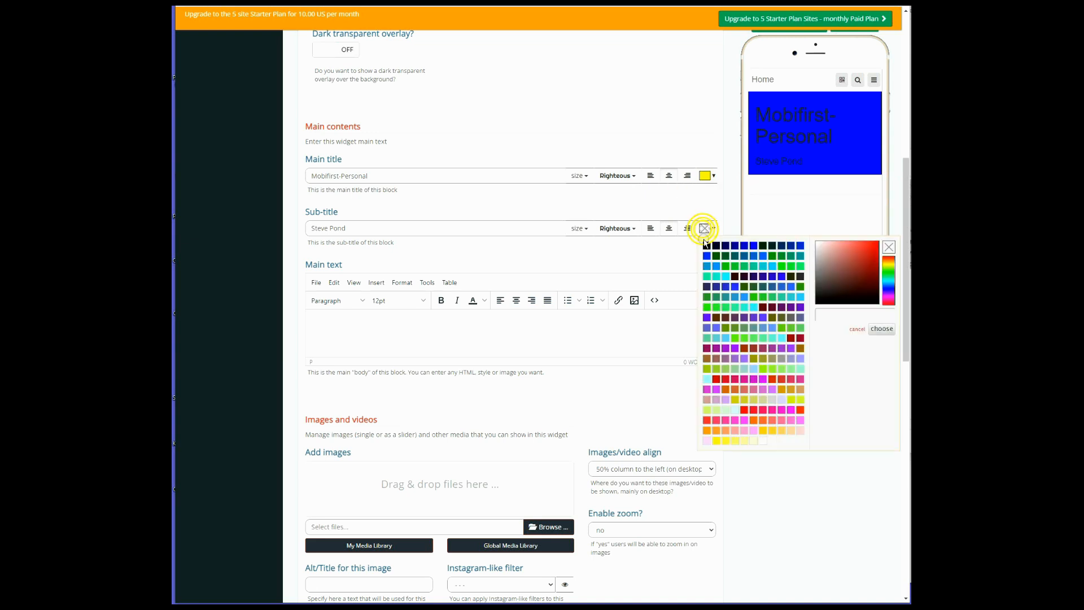
pyautogui.click(716, 441)
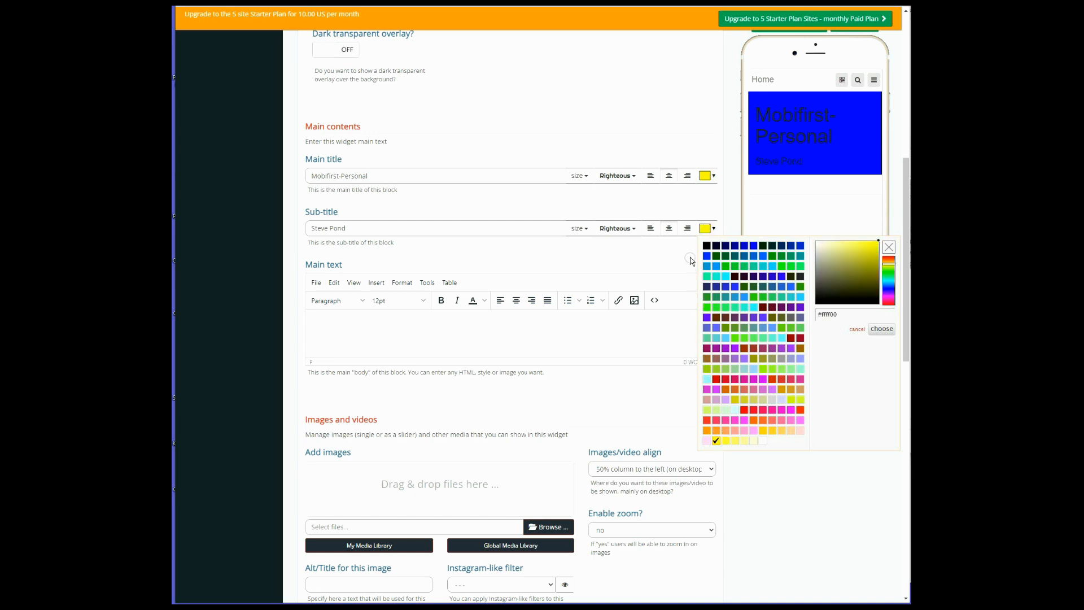
# Step: Close the sub-title's color picker and save the Header widget with its yellow title and sub-title text
pyautogui.click(704, 203)
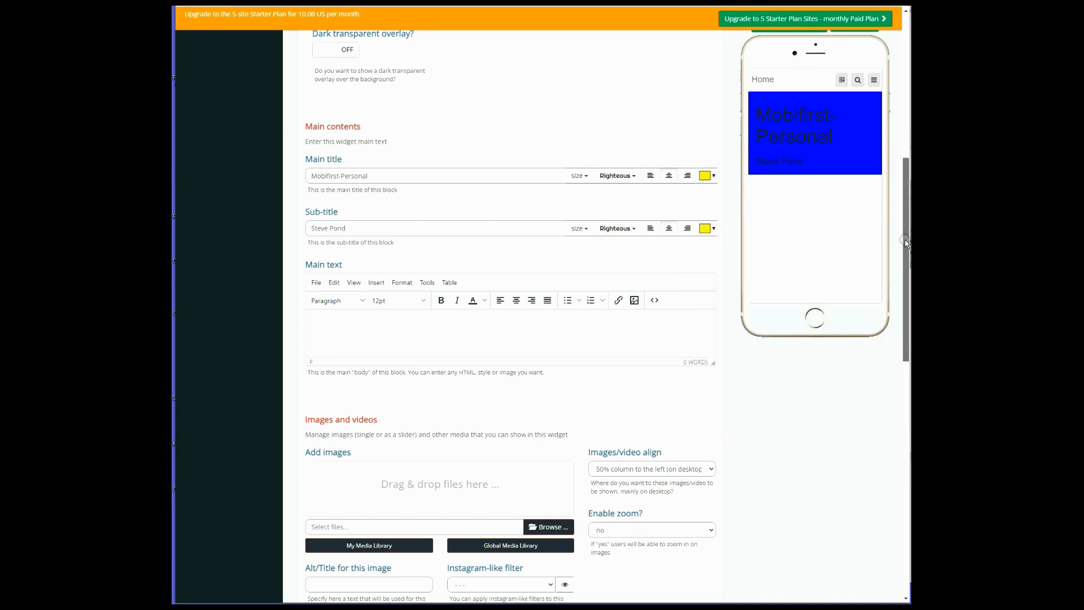
pyautogui.scroll(7, 906, 244)
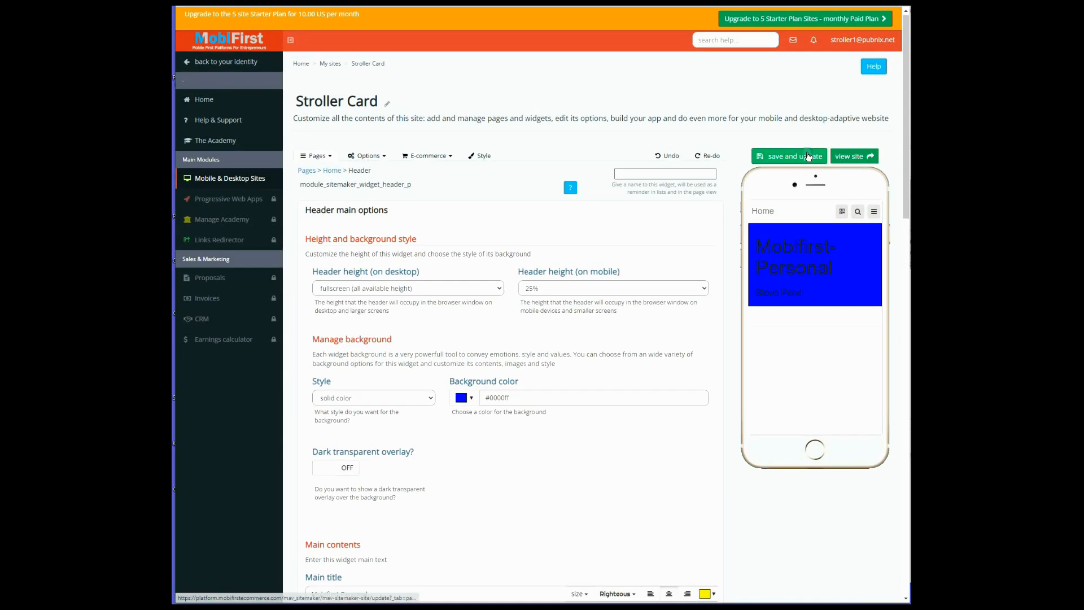
pyautogui.click(808, 156)
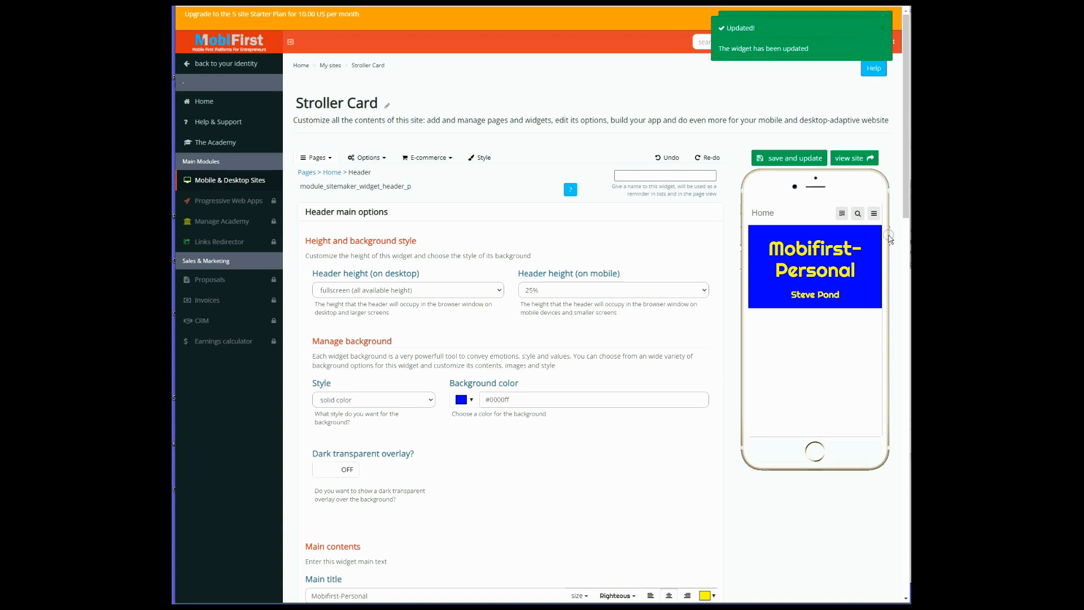
# Step: Choose the image file MobiFirstPersonallogo-600.png from the computer for the Header widget's images
pyautogui.scroll(-2, 849, 402)
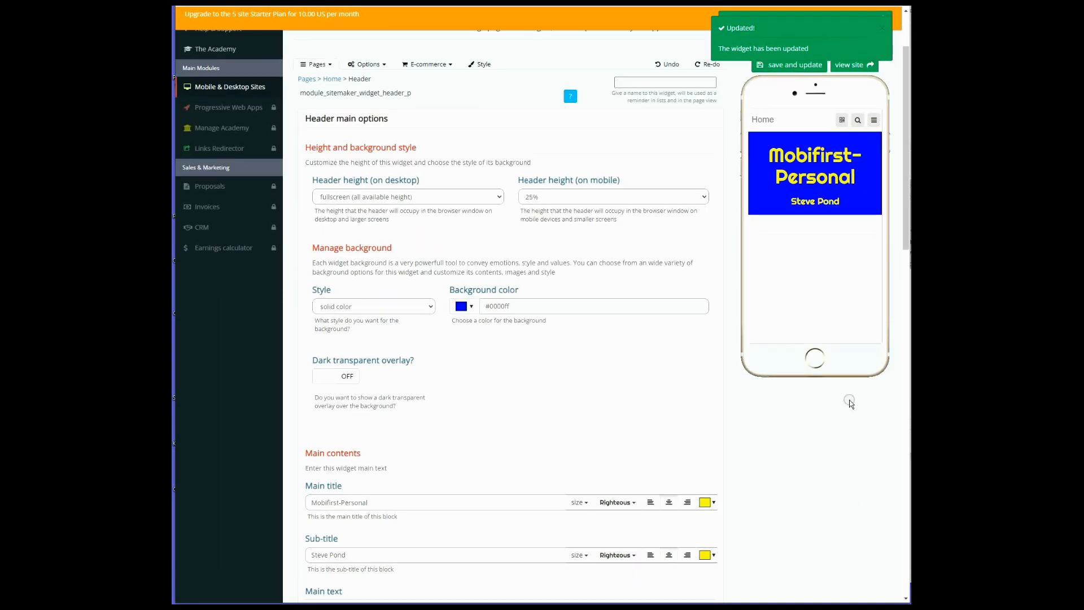
pyautogui.scroll(-5, 850, 402)
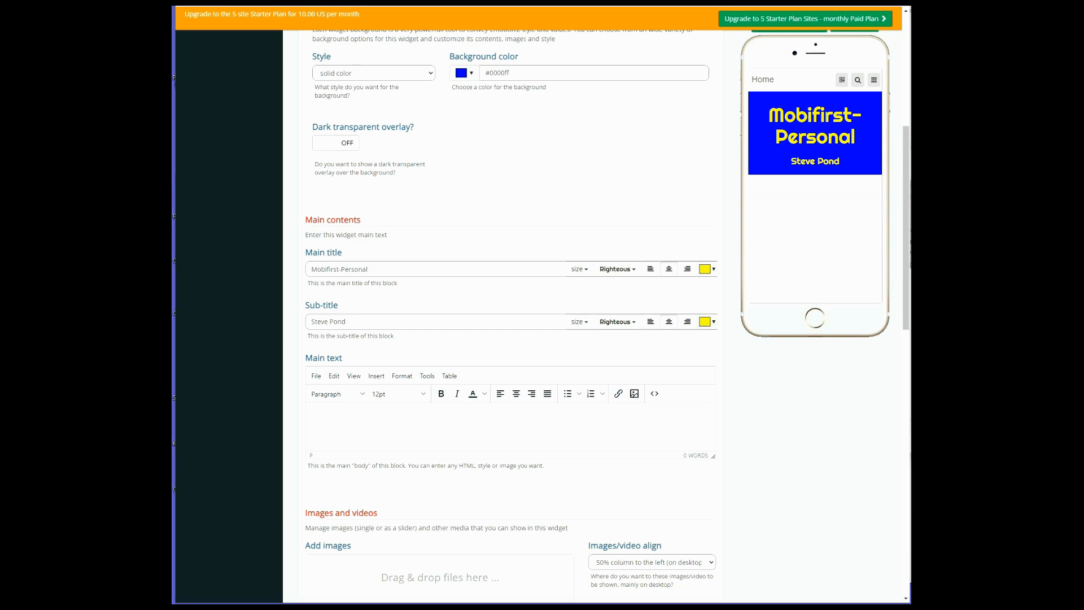
pyautogui.scroll(2, 852, 537)
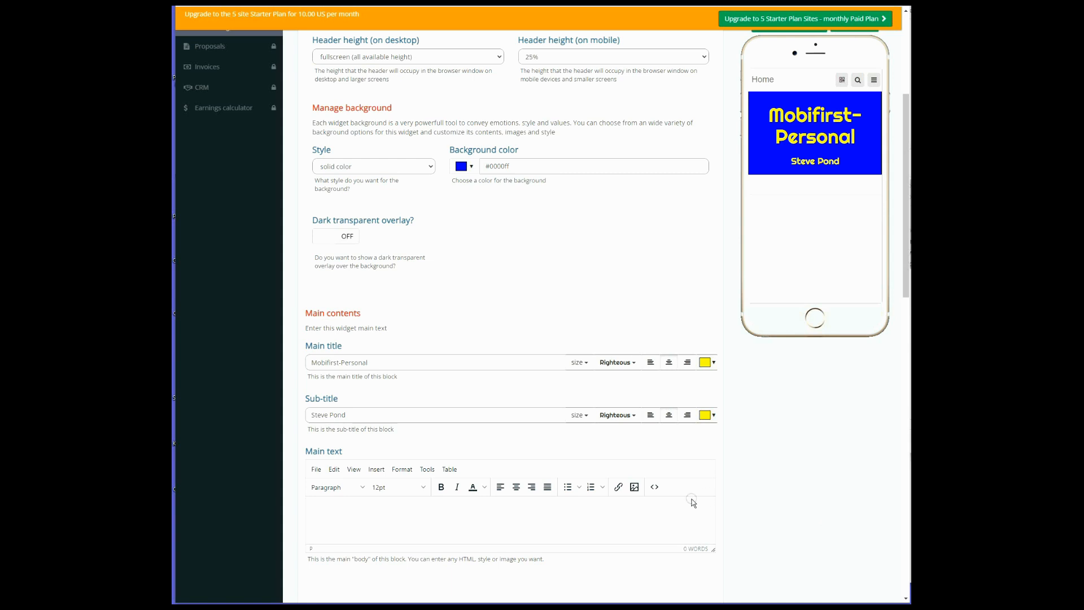
pyautogui.scroll(-1, 644, 444)
pyautogui.scroll(-2, 645, 445)
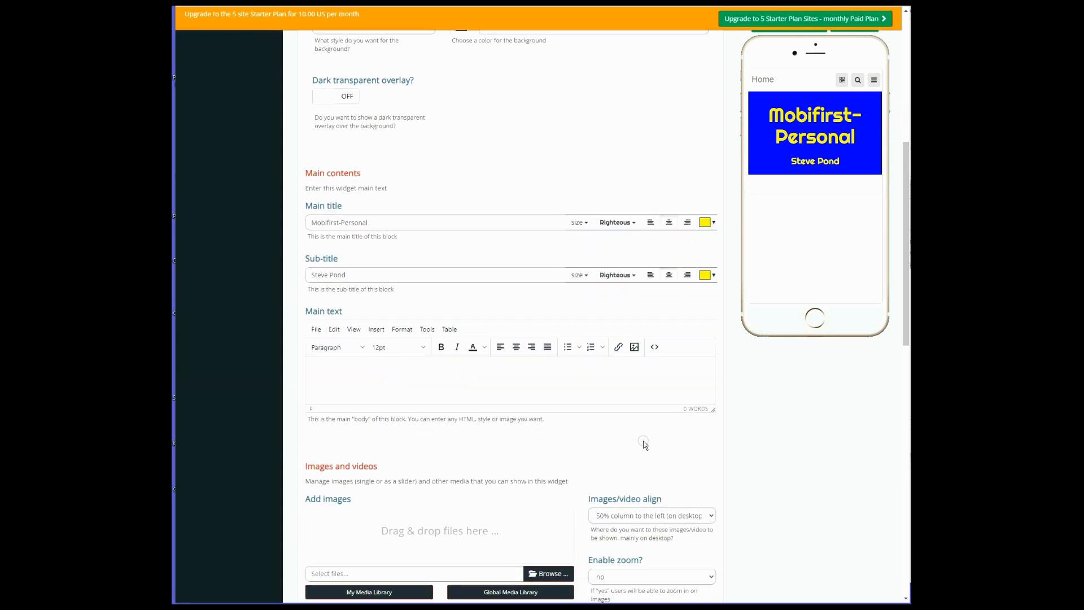
pyautogui.scroll(-2, 645, 445)
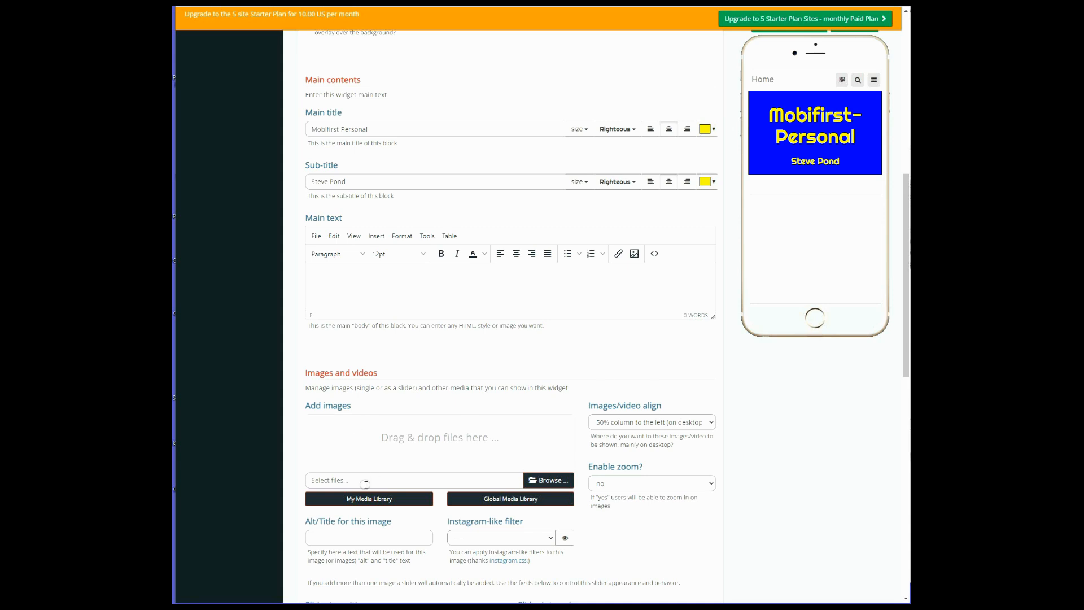
pyautogui.click(549, 480)
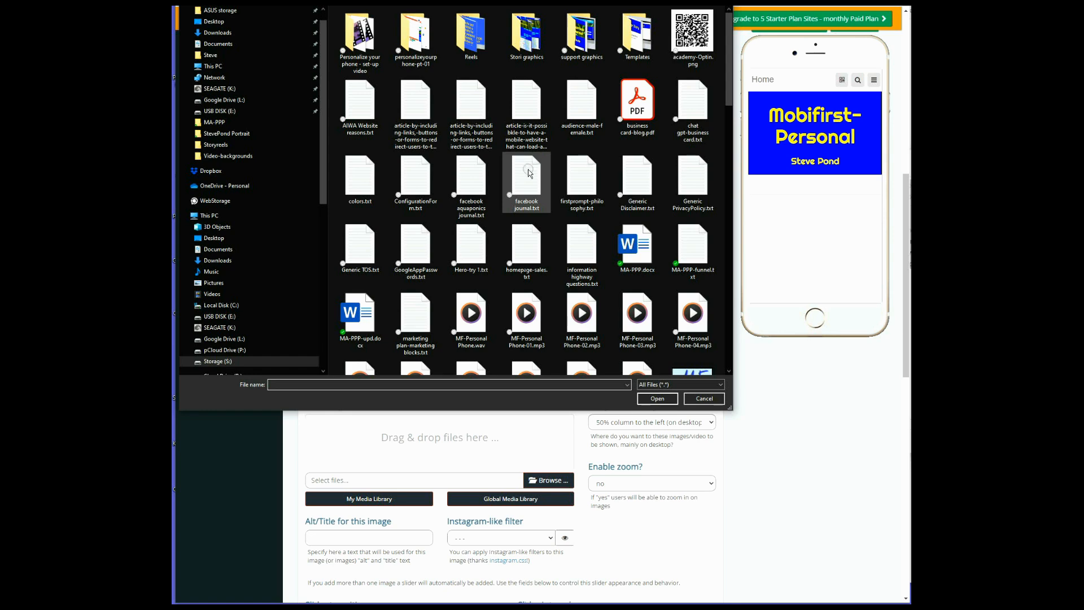
pyautogui.scroll(-10, 525, 208)
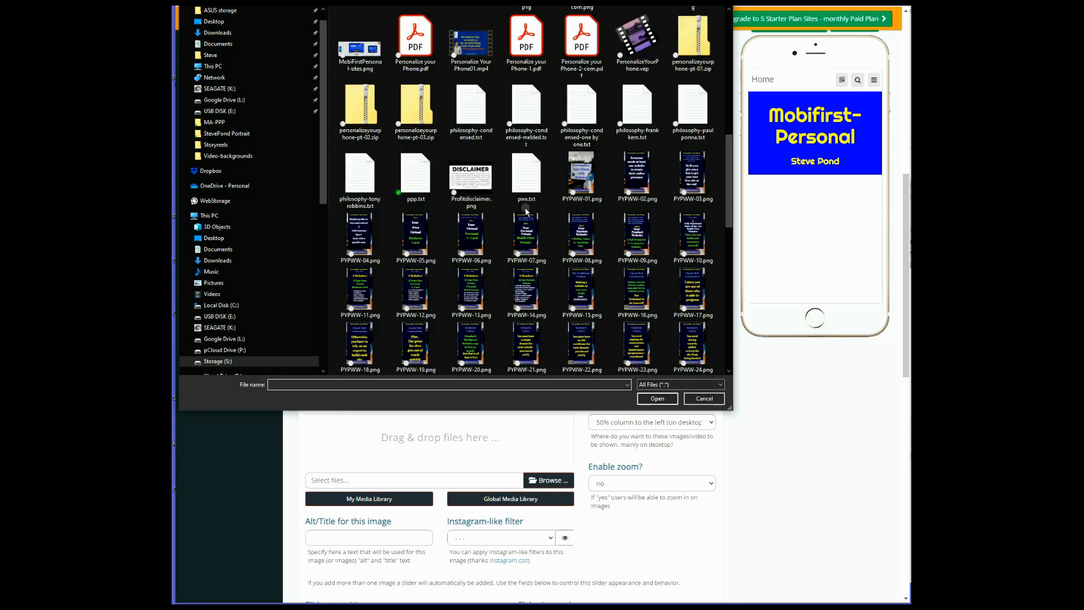
pyautogui.scroll(8, 525, 211)
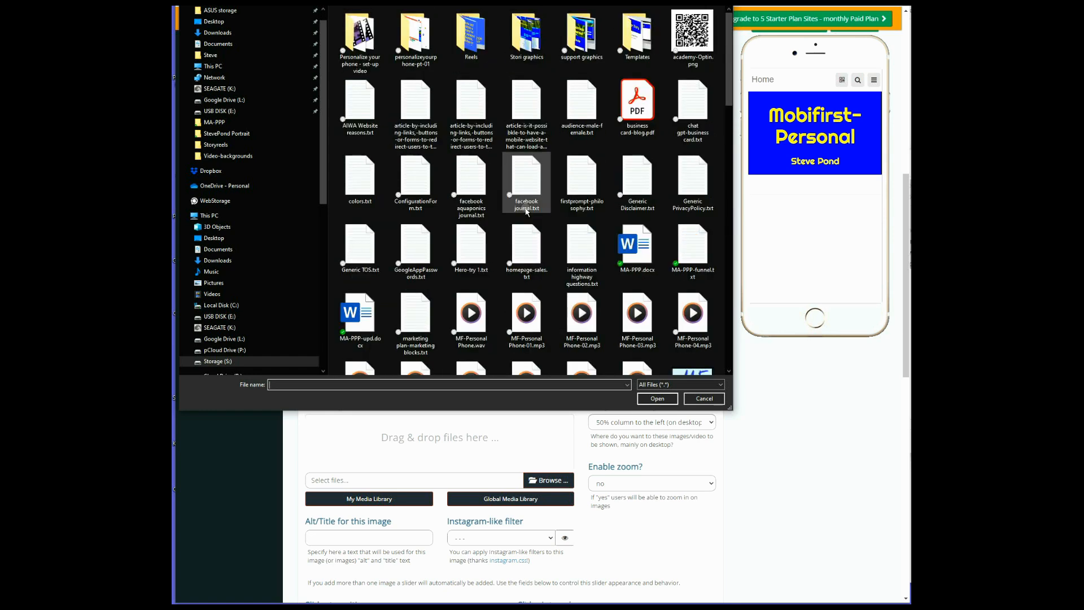
pyautogui.scroll(-10, 525, 211)
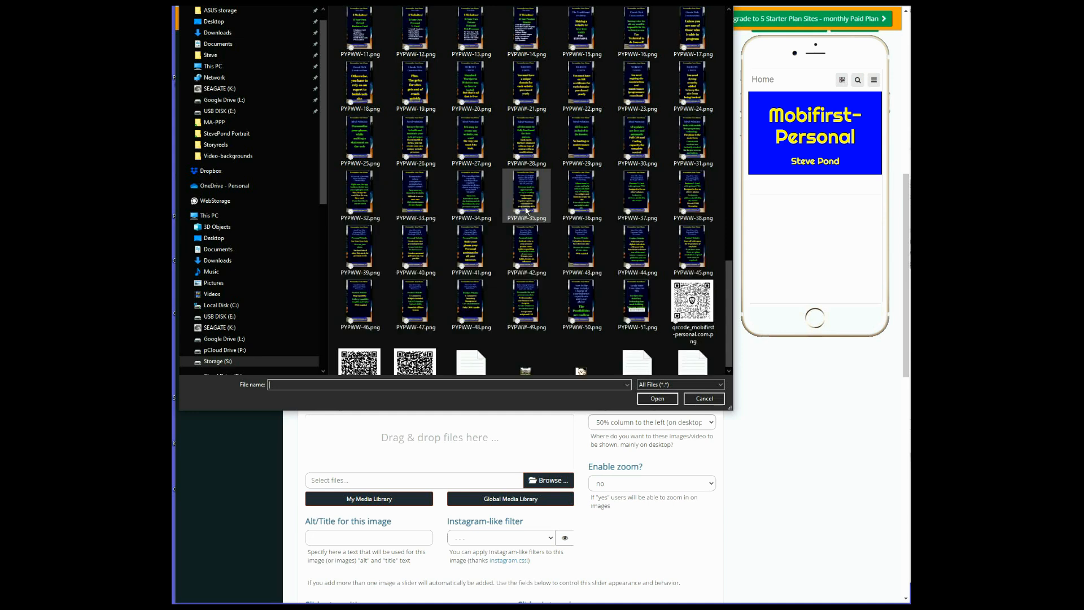
pyautogui.scroll(10, 525, 212)
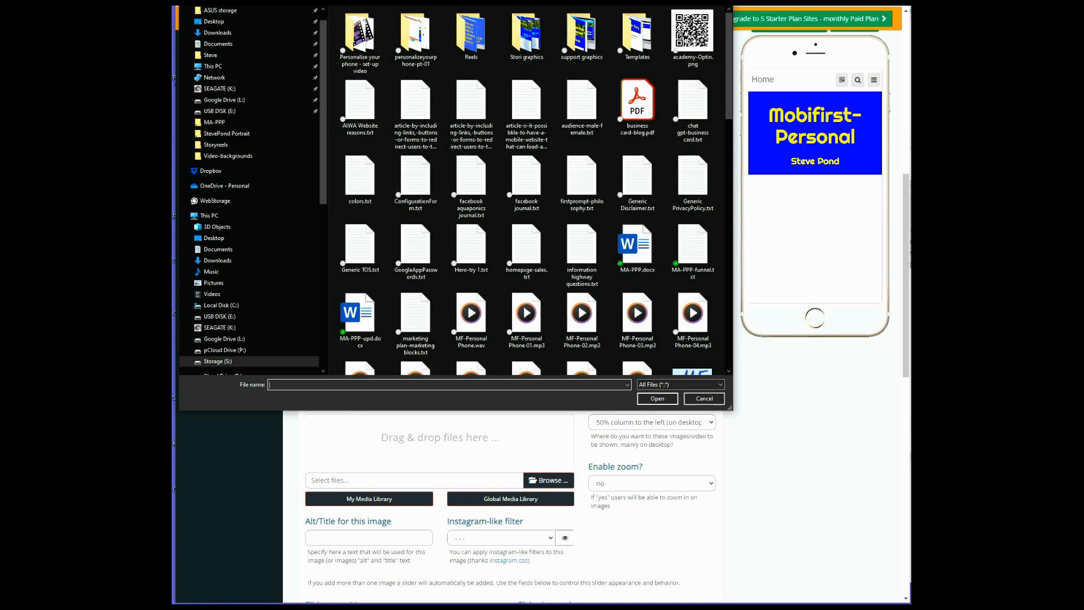
pyautogui.scroll(-3, 525, 282)
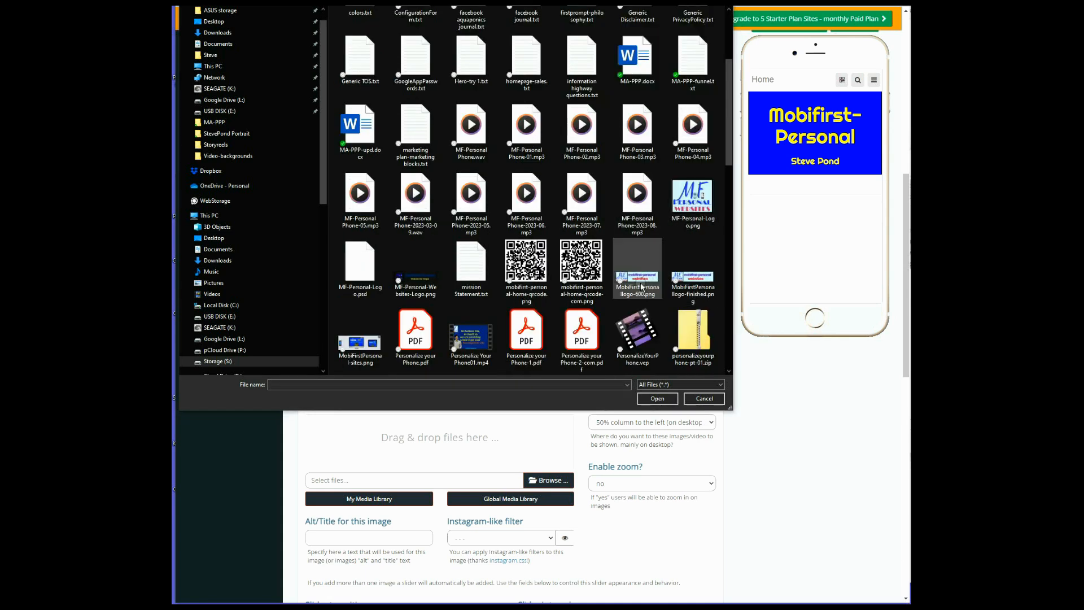
pyautogui.click(641, 287)
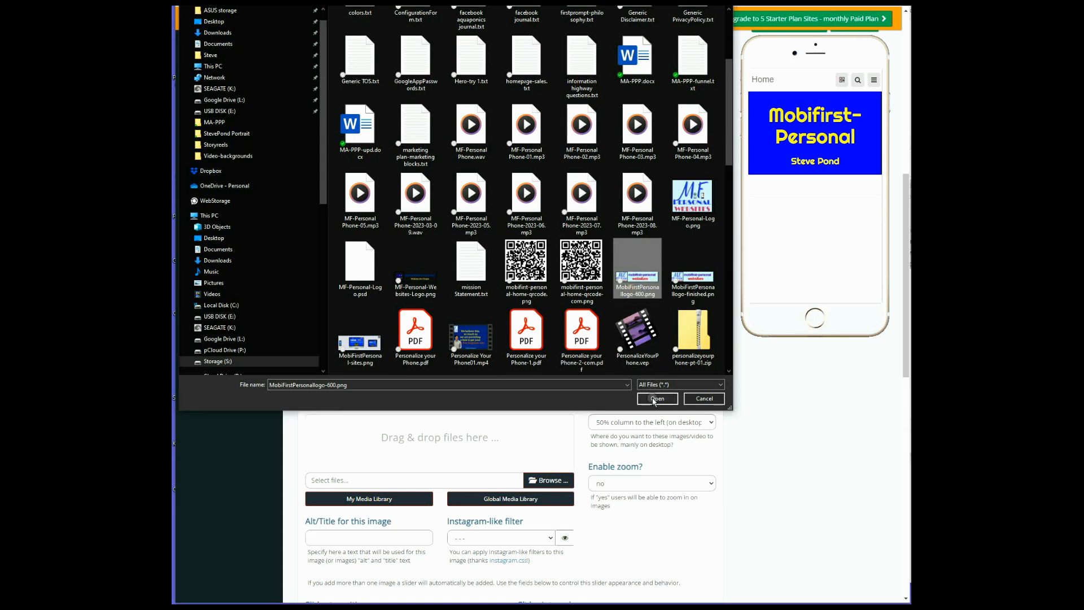
pyautogui.click(655, 400)
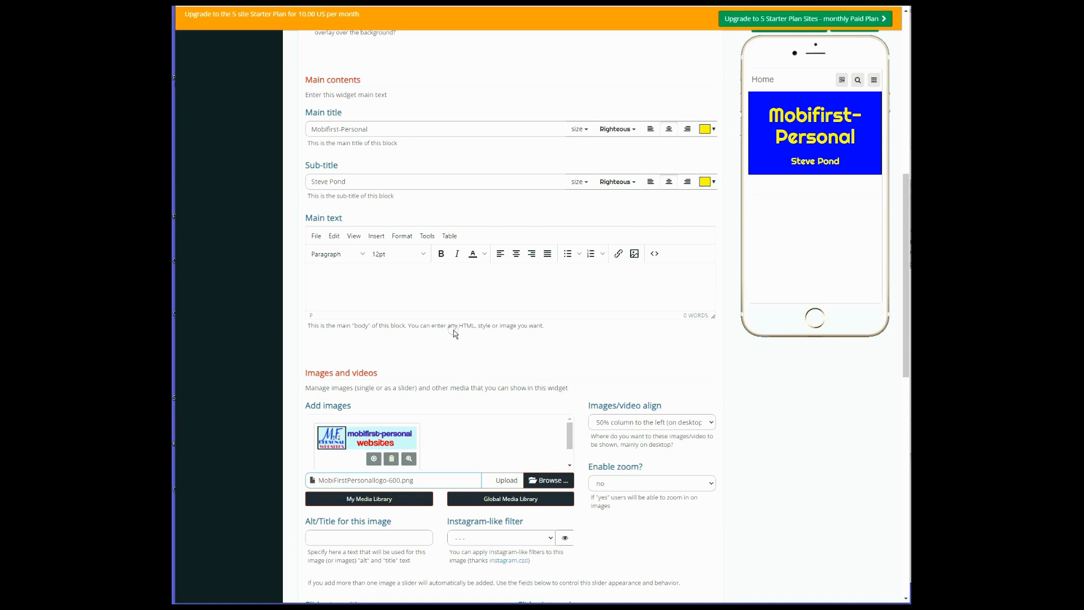
# Step: Upload the chosen logo image to the Header widget and save the widget
pyautogui.scroll(-2, 454, 328)
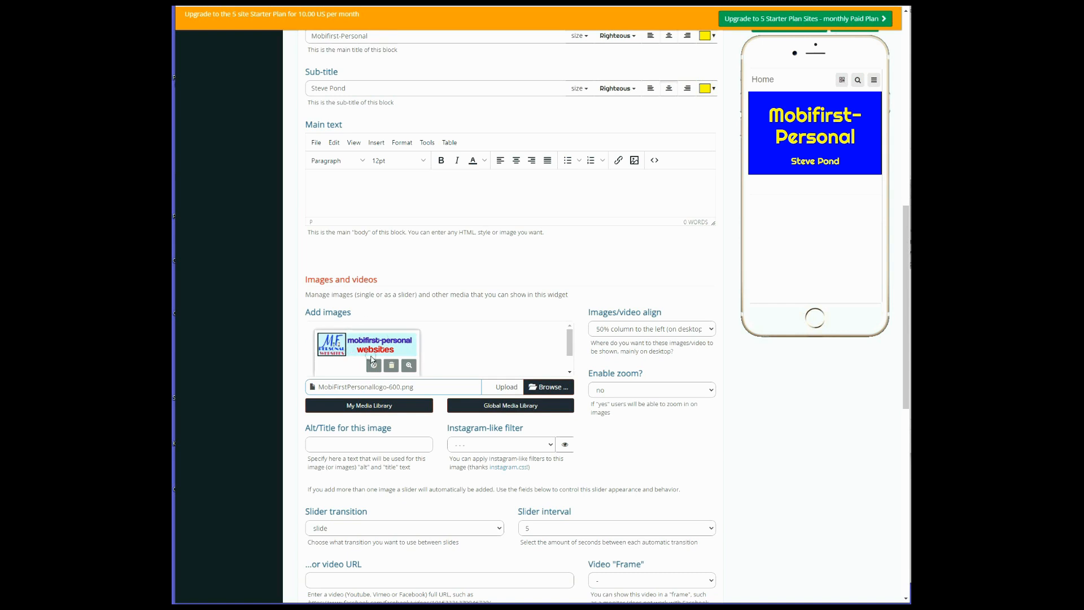
pyautogui.click(508, 388)
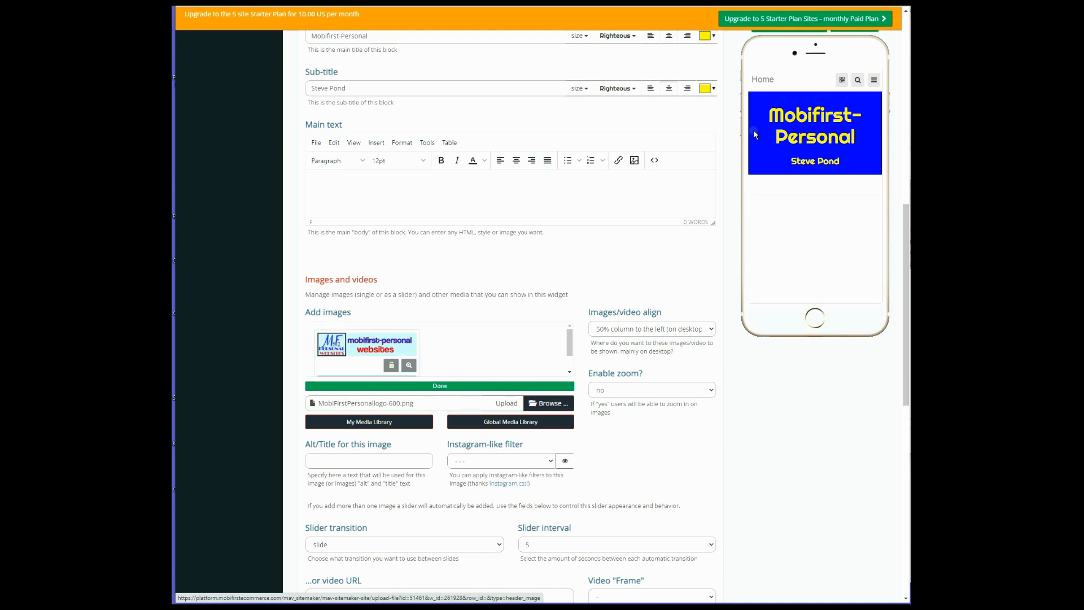
pyautogui.scroll(10, 754, 132)
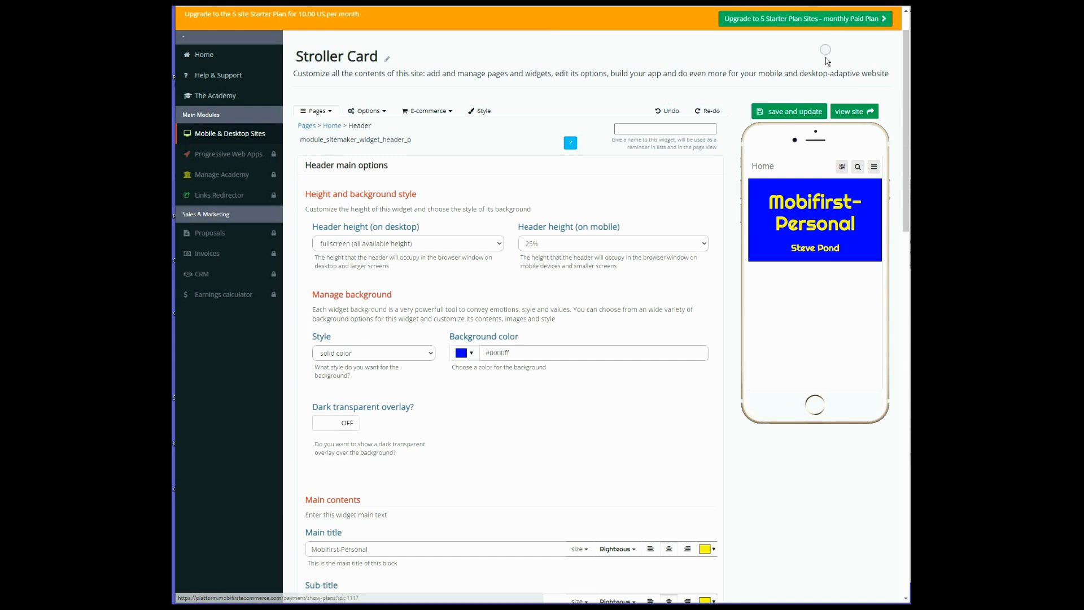
pyautogui.click(790, 111)
# Step: Browse the Global Media Library for the Header widget's images and filter it to the Computer category
pyautogui.scroll(-1, 716, 478)
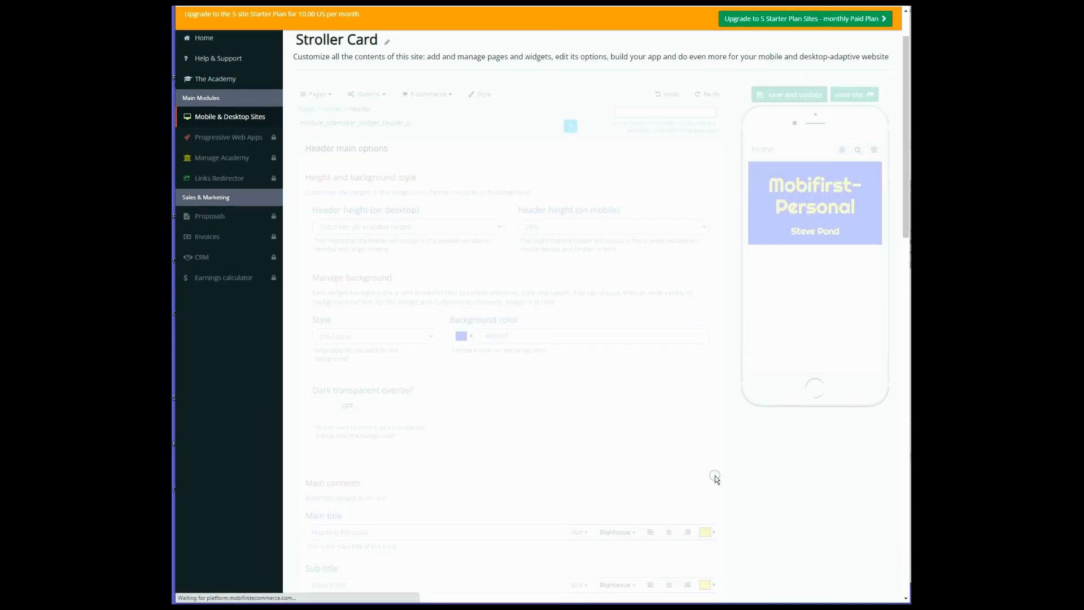
pyautogui.scroll(-1, 715, 476)
pyautogui.scroll(-3, 716, 475)
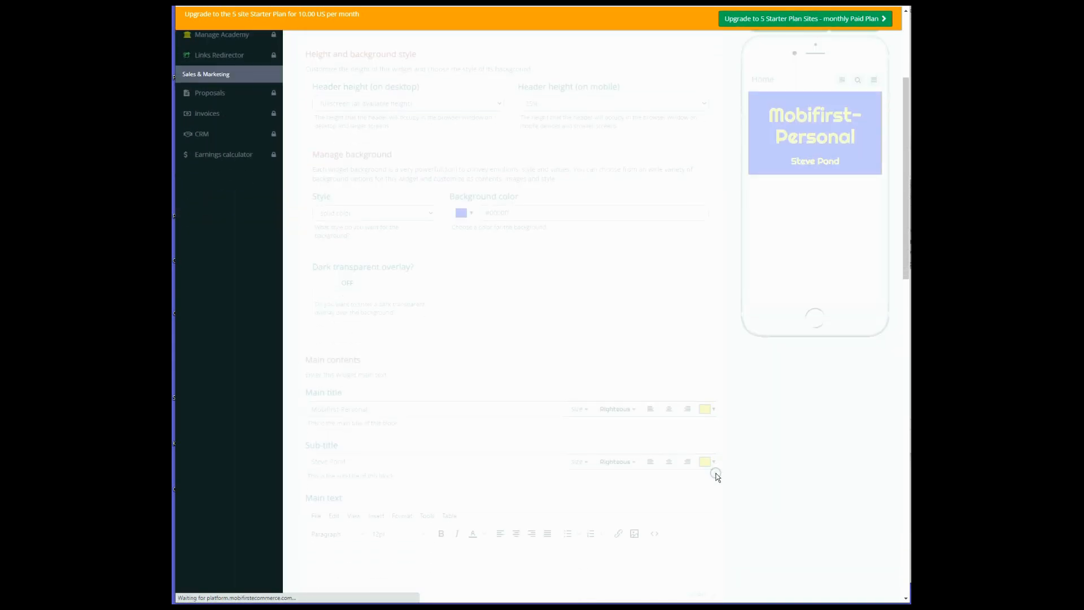
pyautogui.scroll(-2, 718, 473)
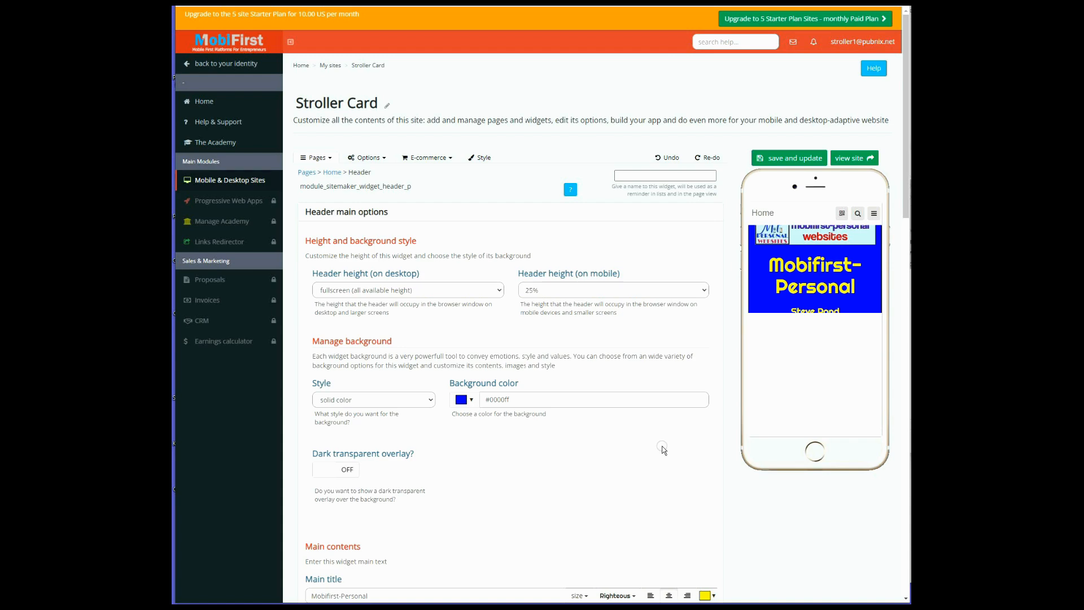
pyautogui.scroll(-10, 658, 443)
pyautogui.scroll(-1, 647, 415)
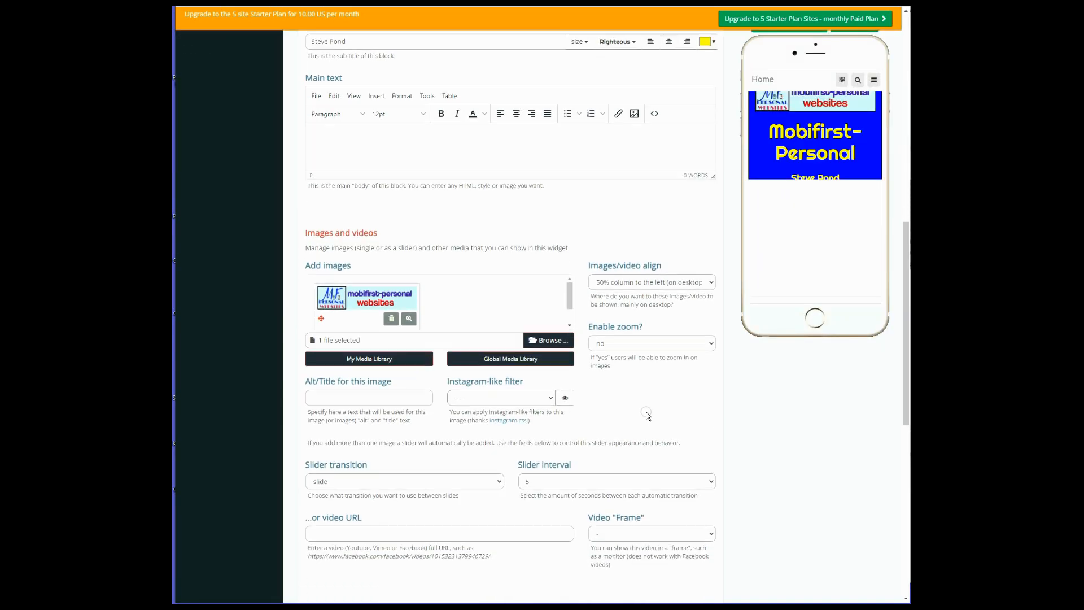
pyautogui.click(504, 360)
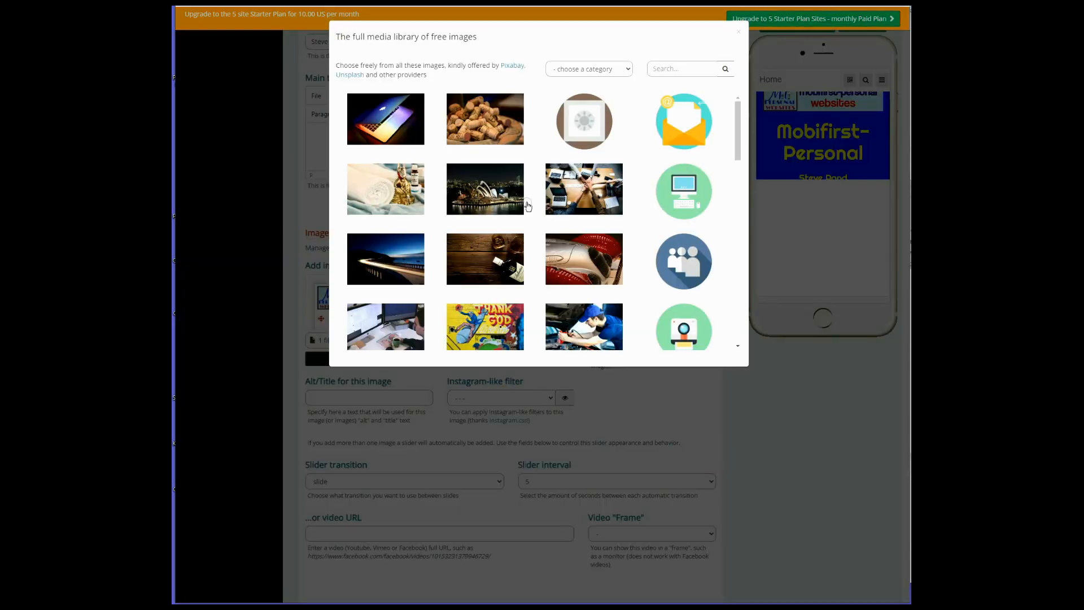
pyautogui.click(579, 68)
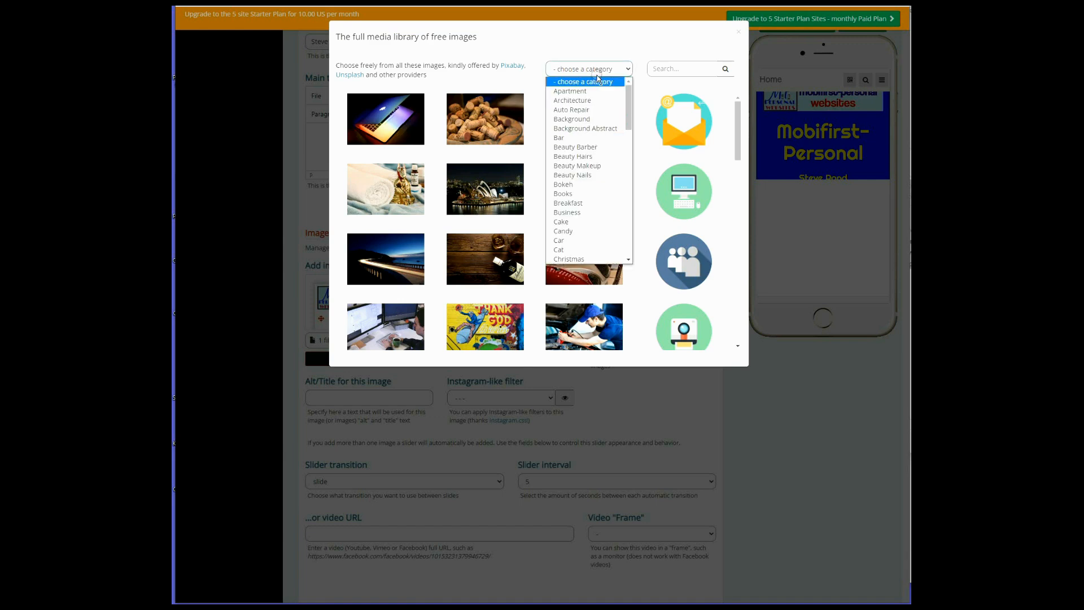
pyautogui.moveTo(628, 120); pyautogui.dragTo(625, 153)
pyautogui.click(590, 150)
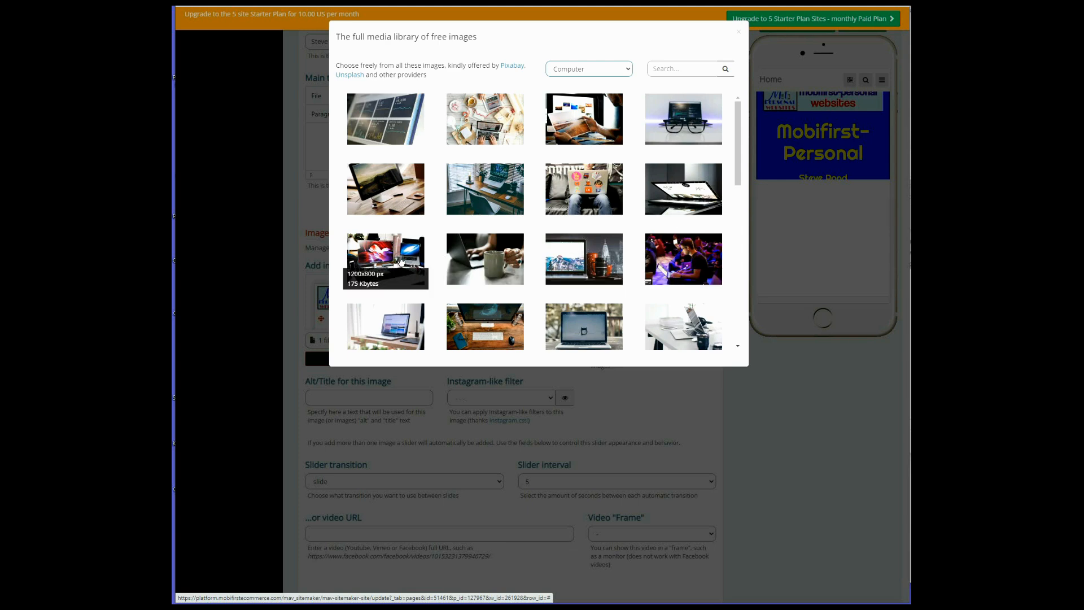
# Step: Add the 1200x800 px photo of a desk with a red-screen monitor and a laptop to the Header widget
pyautogui.click(378, 260)
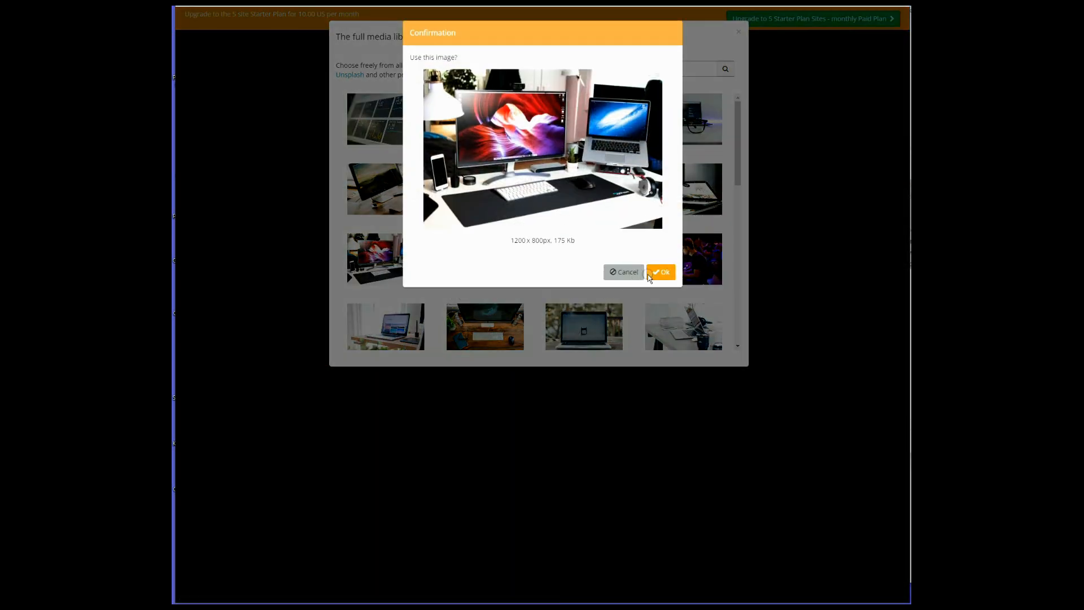
pyautogui.click(665, 274)
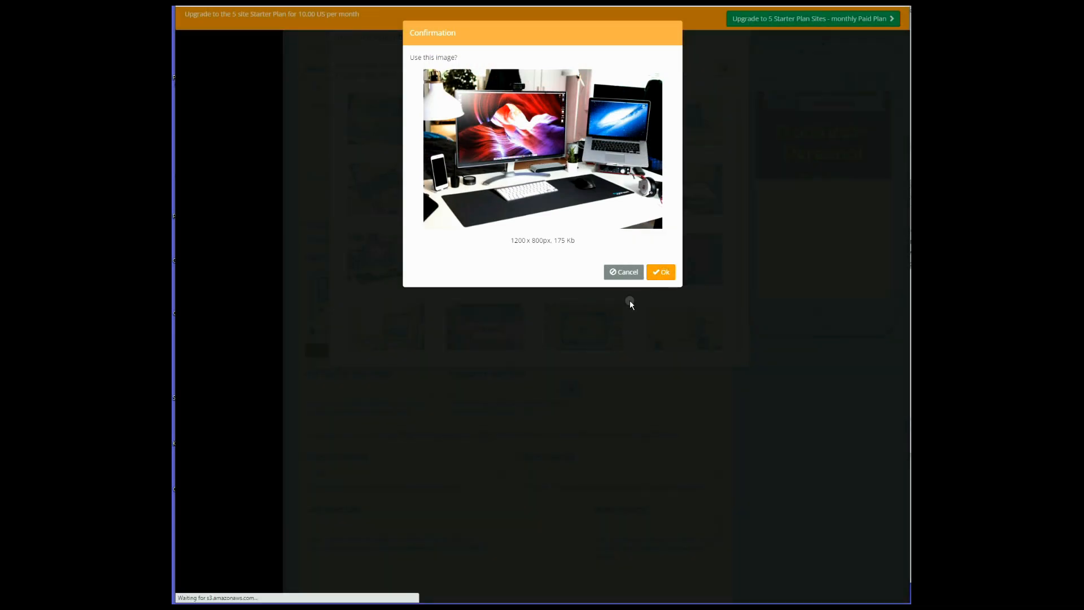
pyautogui.click(657, 273)
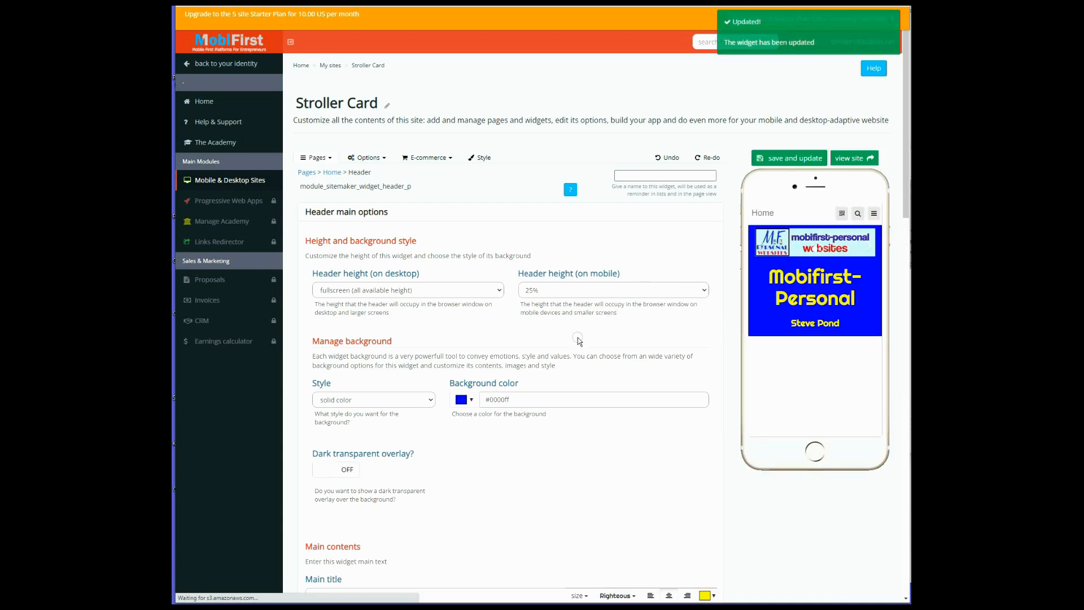
# Step: Upload MF-Personal-Logo.png from the computer as a further Header widget image and check it in the image list
pyautogui.scroll(-10, 579, 341)
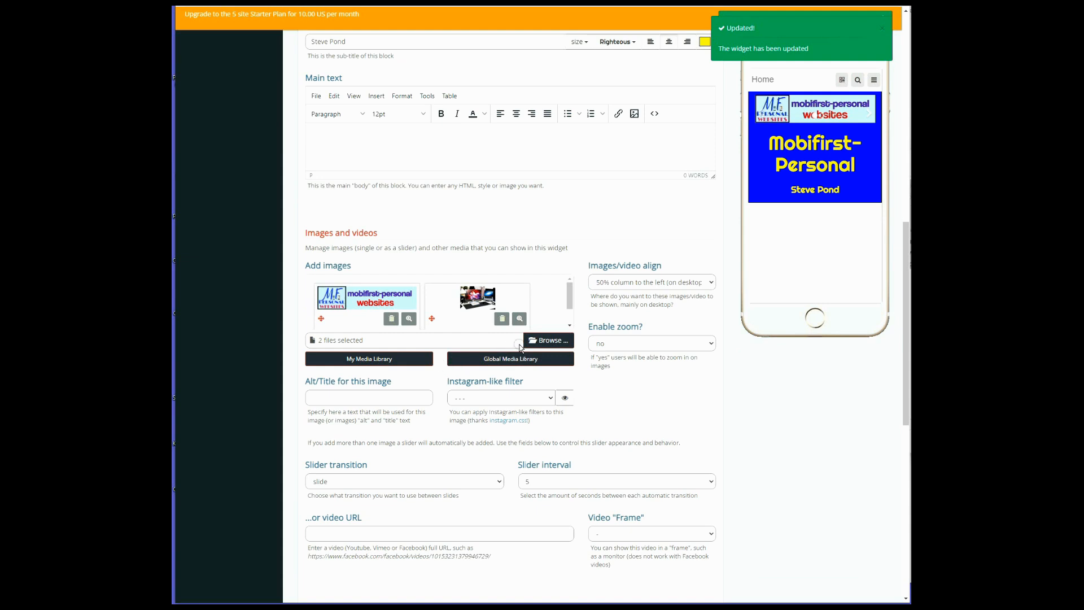
pyautogui.click(550, 340)
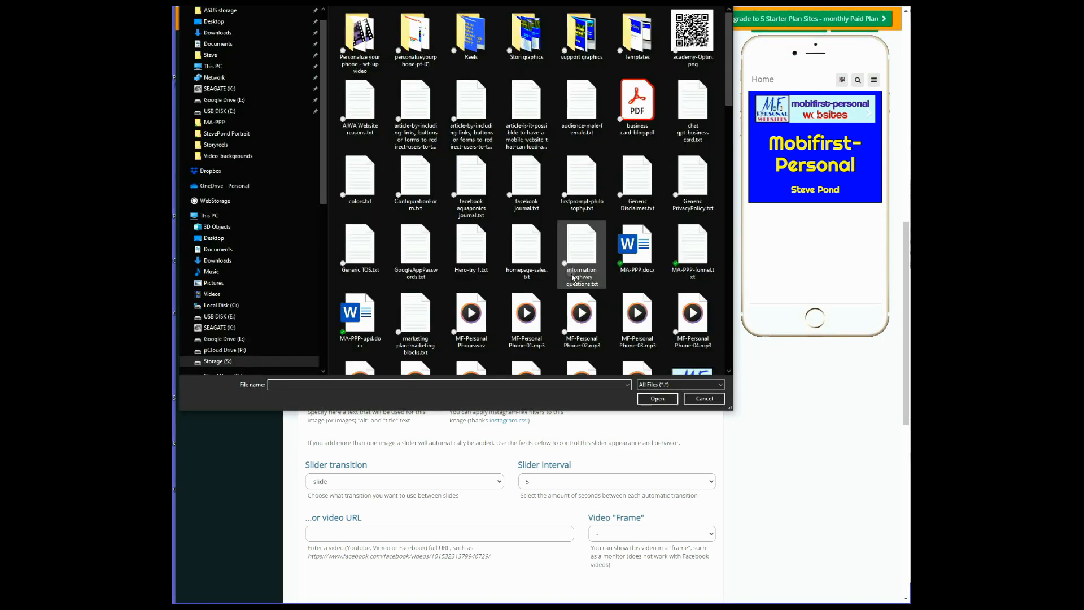
pyautogui.scroll(-1, 575, 277)
pyautogui.scroll(-3, 621, 243)
pyautogui.scroll(6, 635, 231)
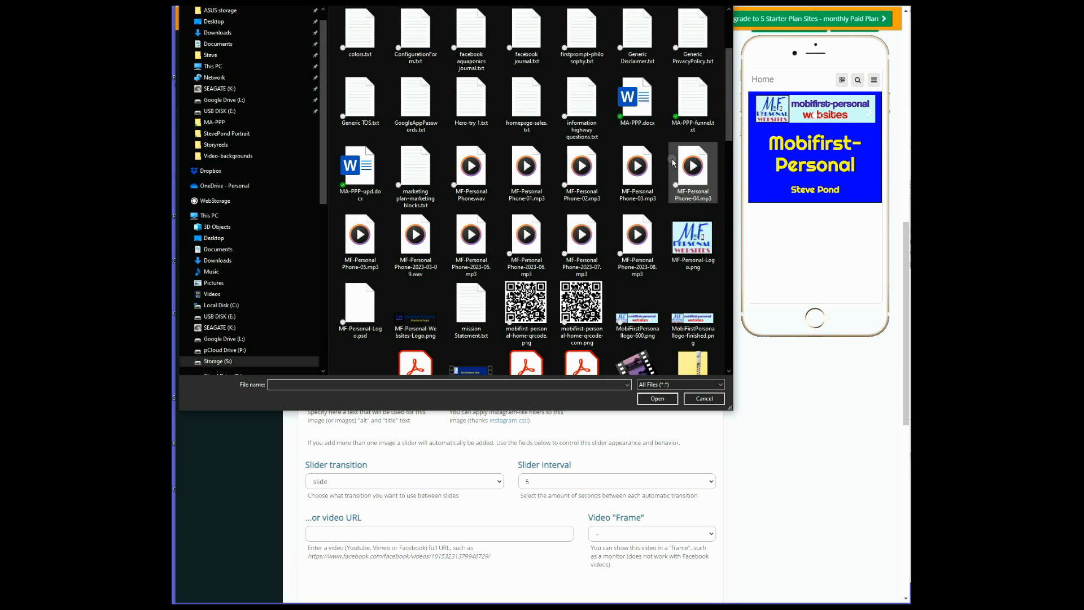
pyautogui.doubleClick(694, 232)
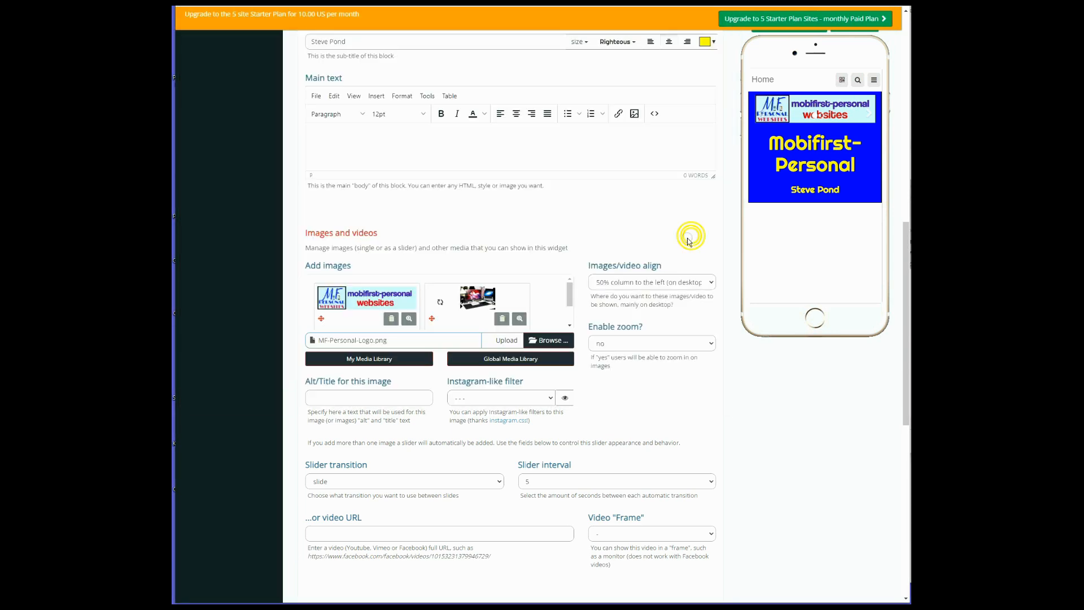
pyautogui.click(509, 341)
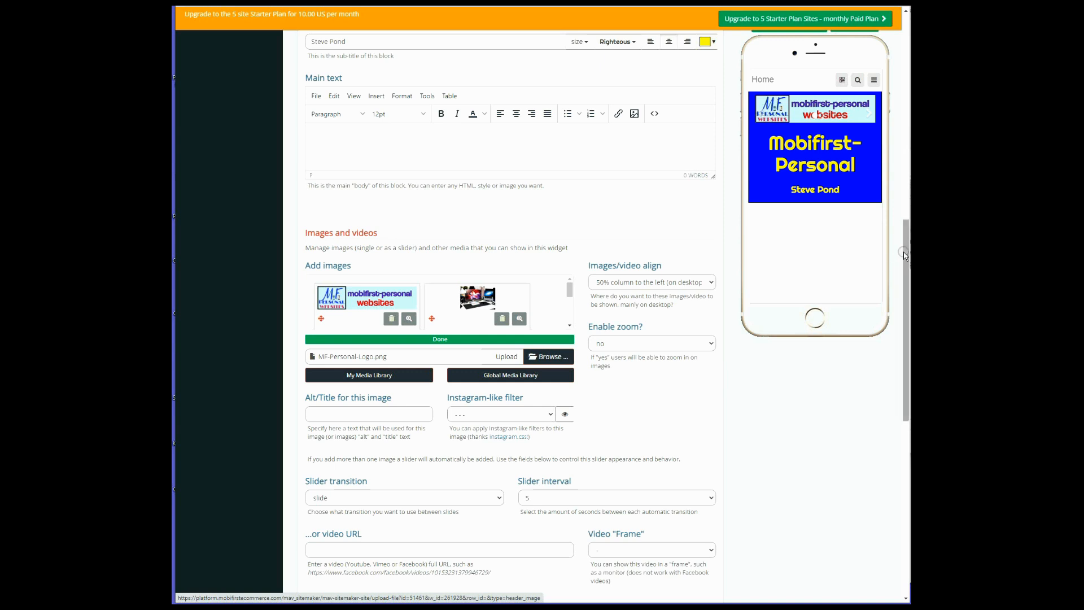
pyautogui.click(570, 325)
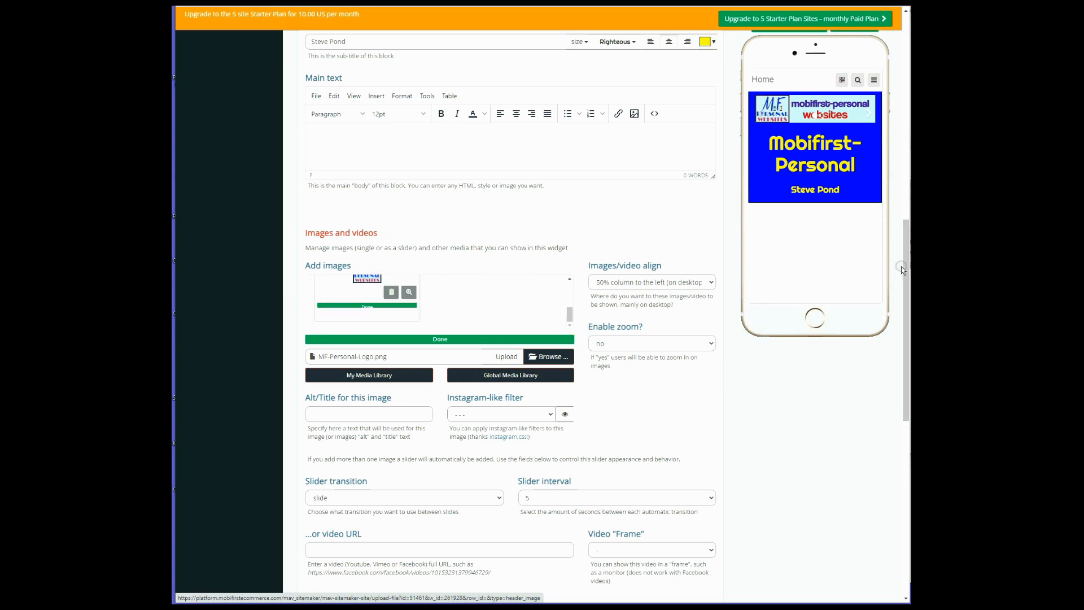
# Step: Save the Header widget with its added images and review its image list, slider settings and video URL field
pyautogui.moveTo(901, 267); pyautogui.dragTo(904, 68)
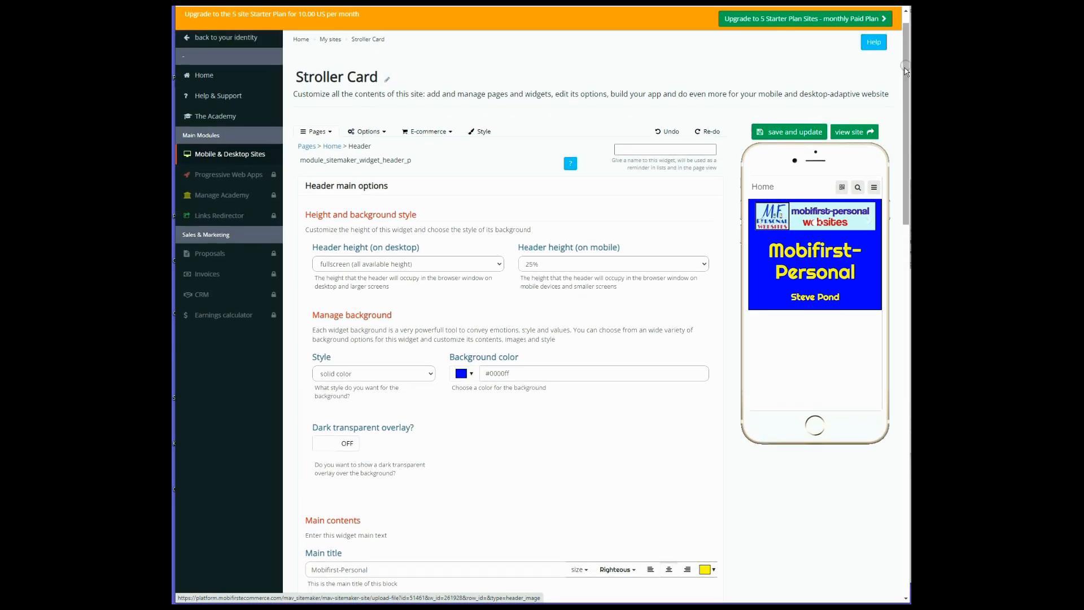
pyautogui.click(787, 133)
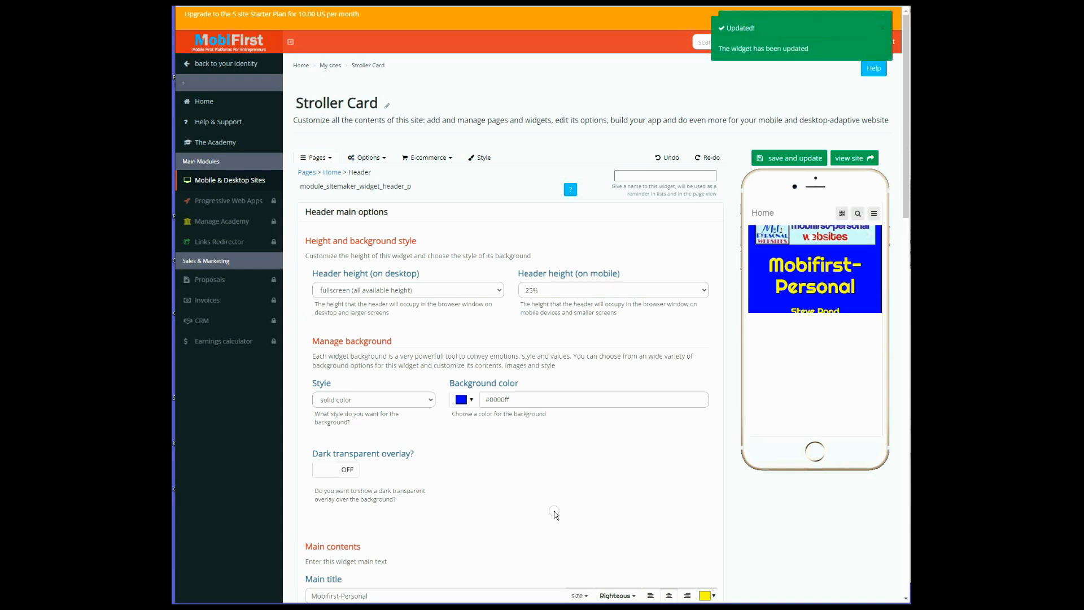
pyautogui.scroll(-5, 622, 400)
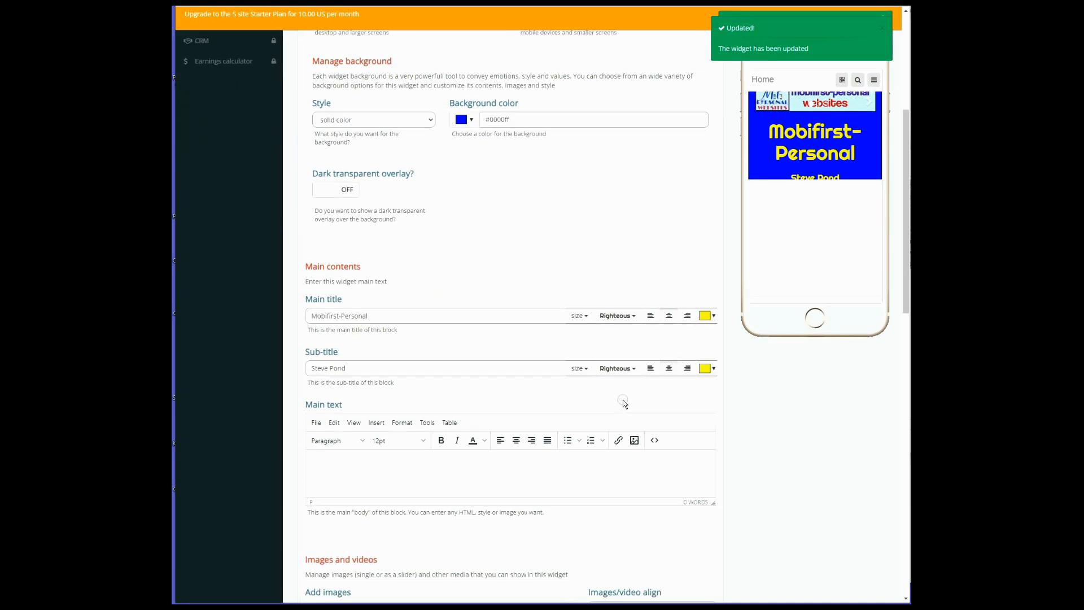
pyautogui.scroll(-7, 622, 400)
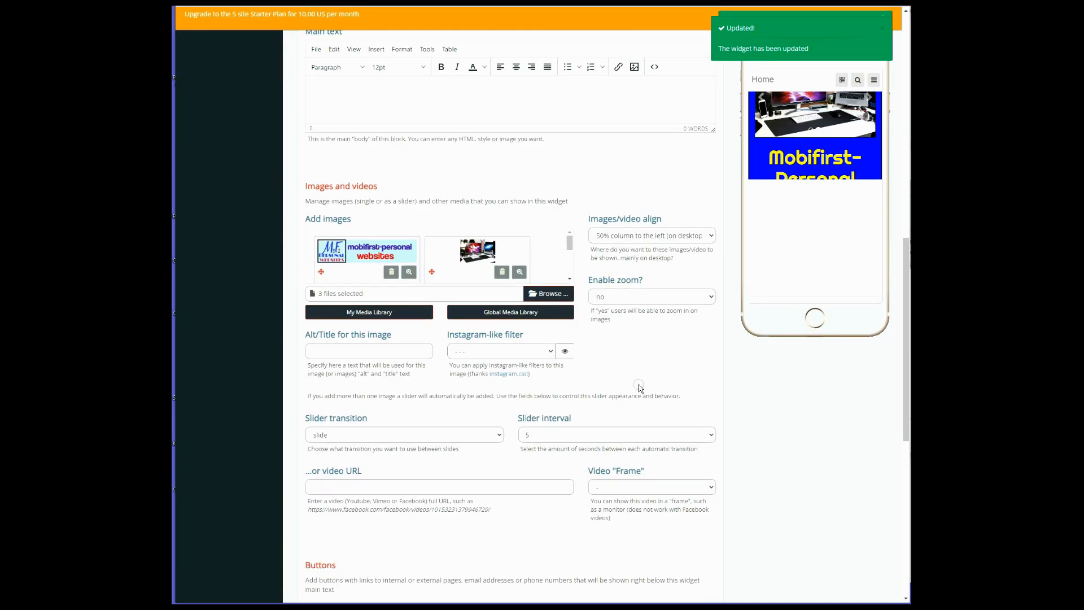
pyautogui.scroll(3, 644, 384)
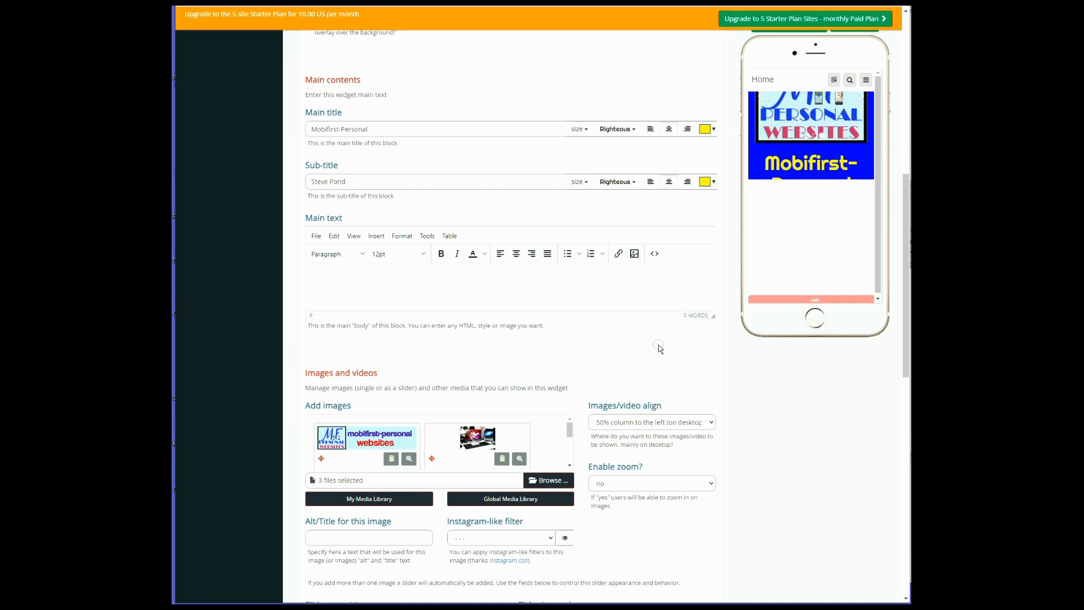
pyautogui.scroll(-7, 425, 353)
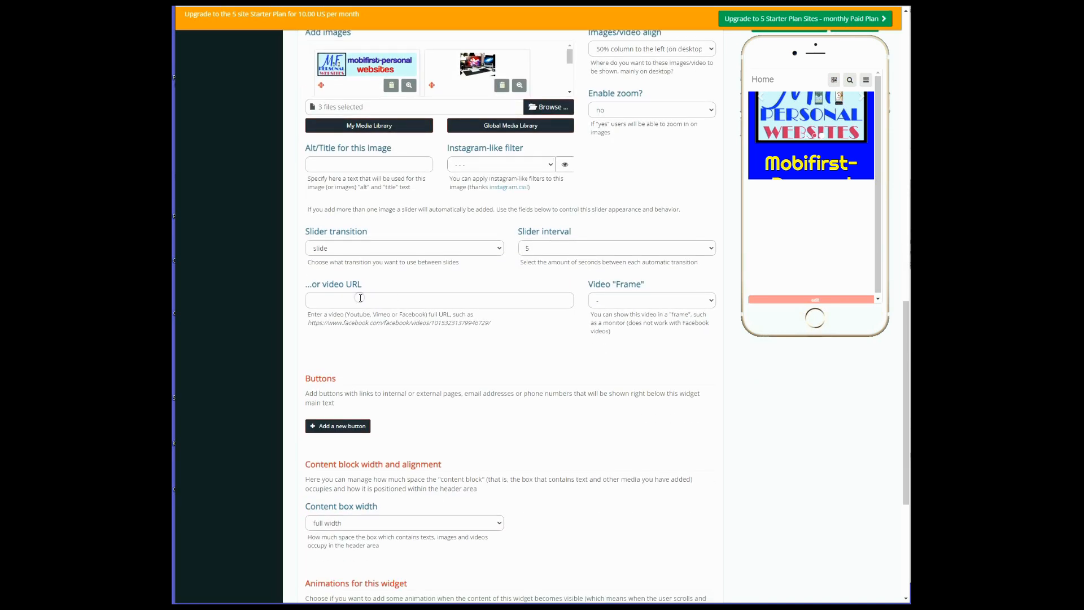
pyautogui.click(350, 299)
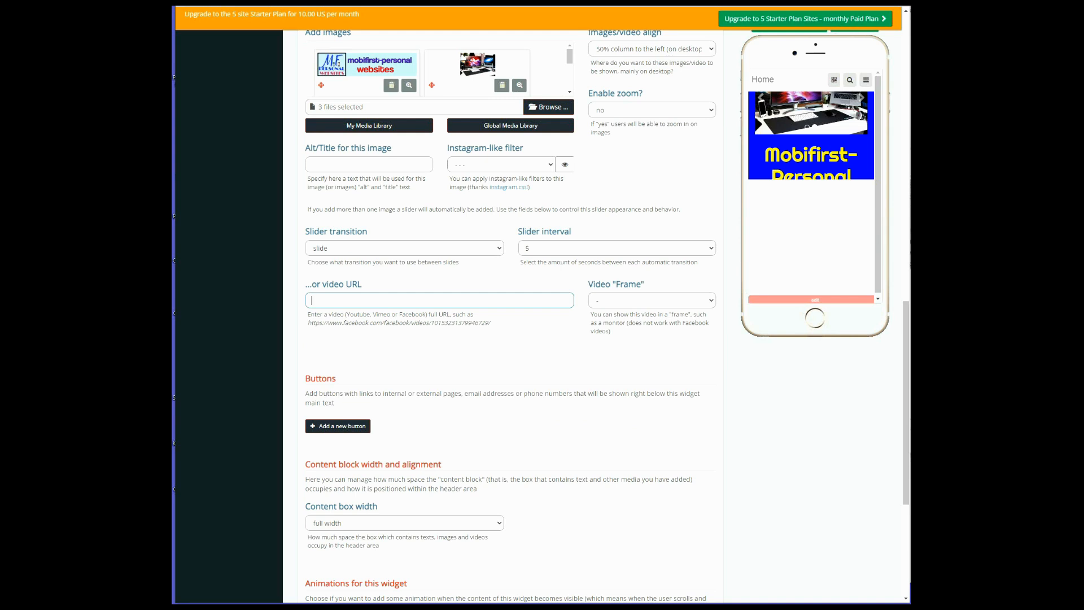
pyautogui.scroll(4, 508, 316)
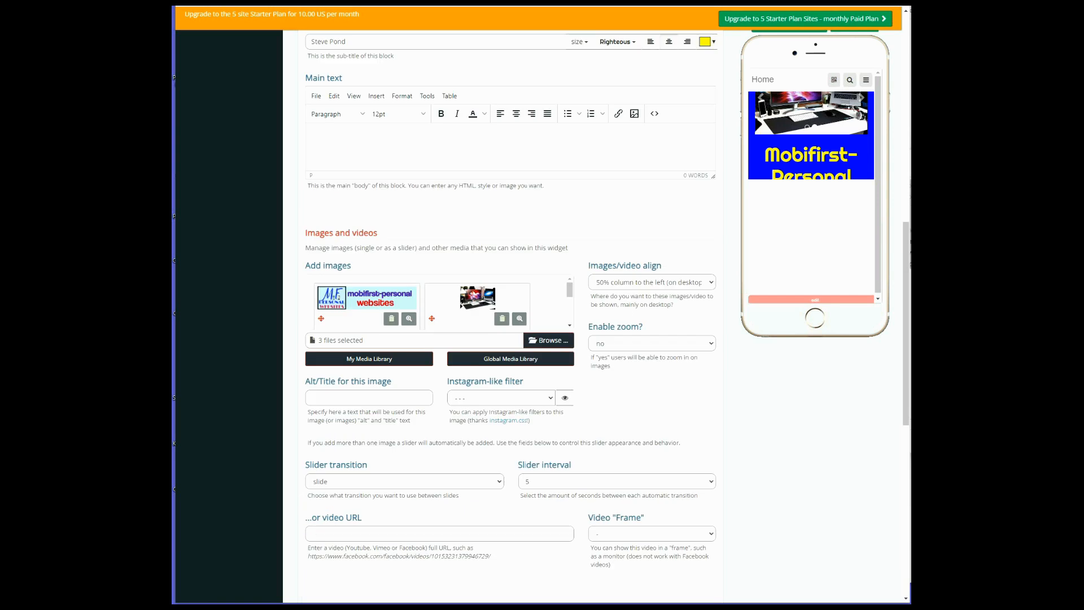
# Step: Set the Header widget's slider interval to 2 seconds and save the widget
pyautogui.click(529, 481)
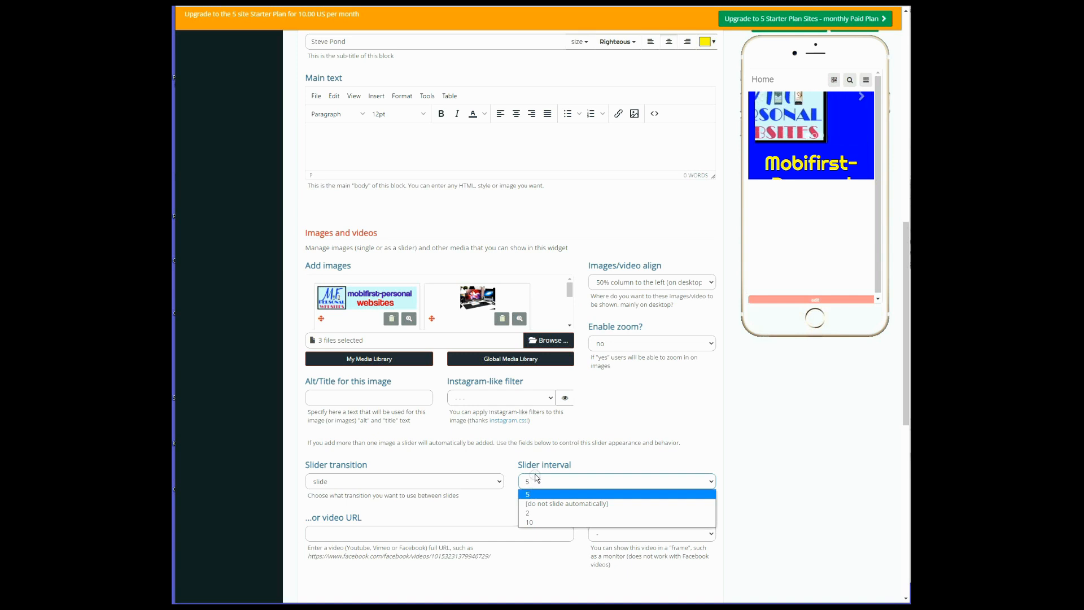
pyautogui.click(547, 513)
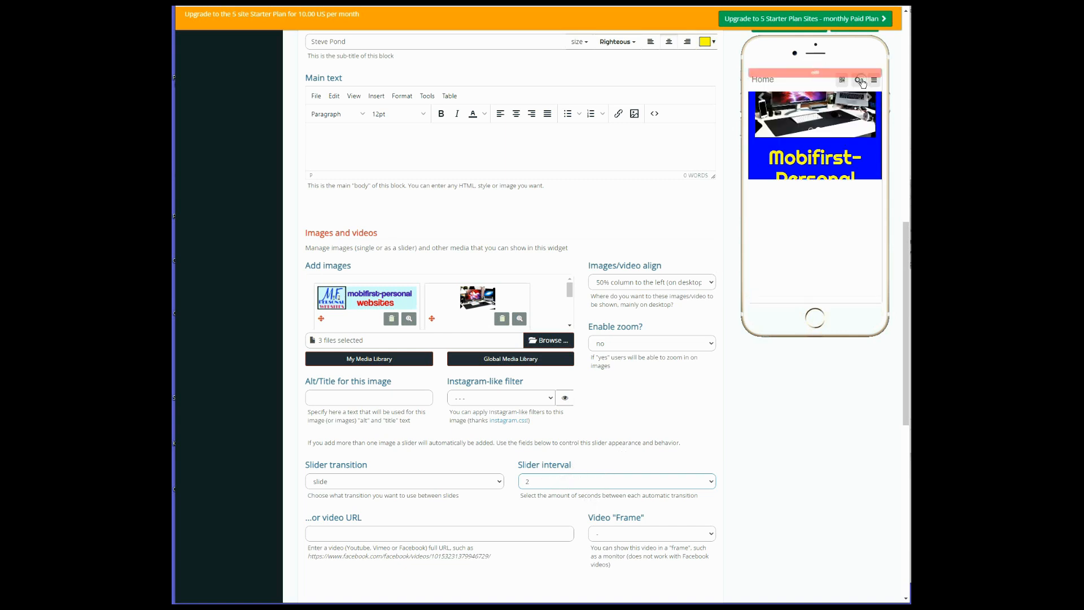
pyautogui.moveTo(905, 249); pyautogui.dragTo(902, 44)
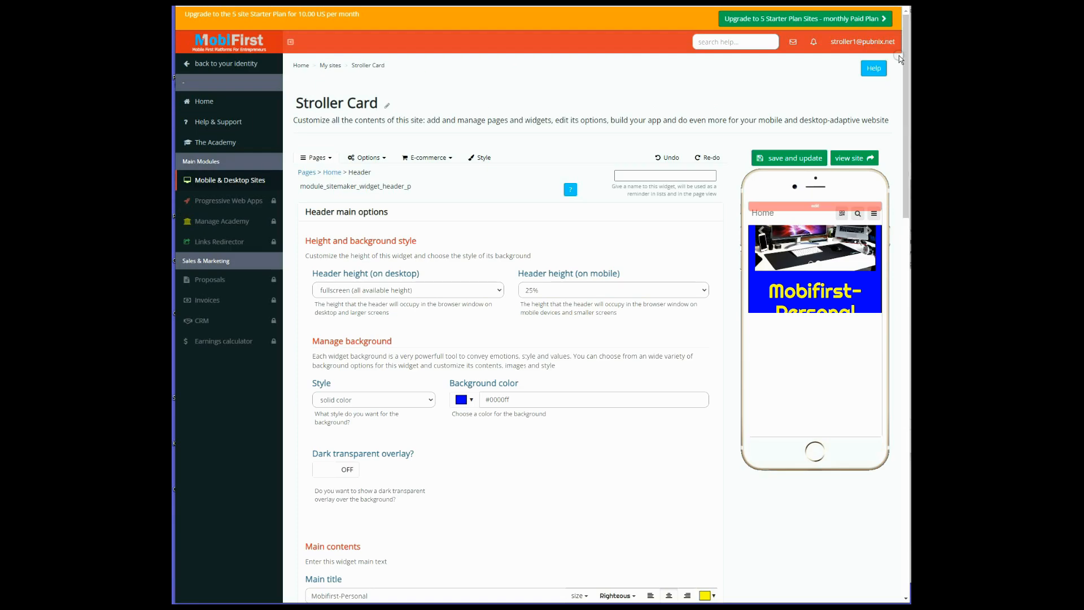
pyautogui.click(803, 160)
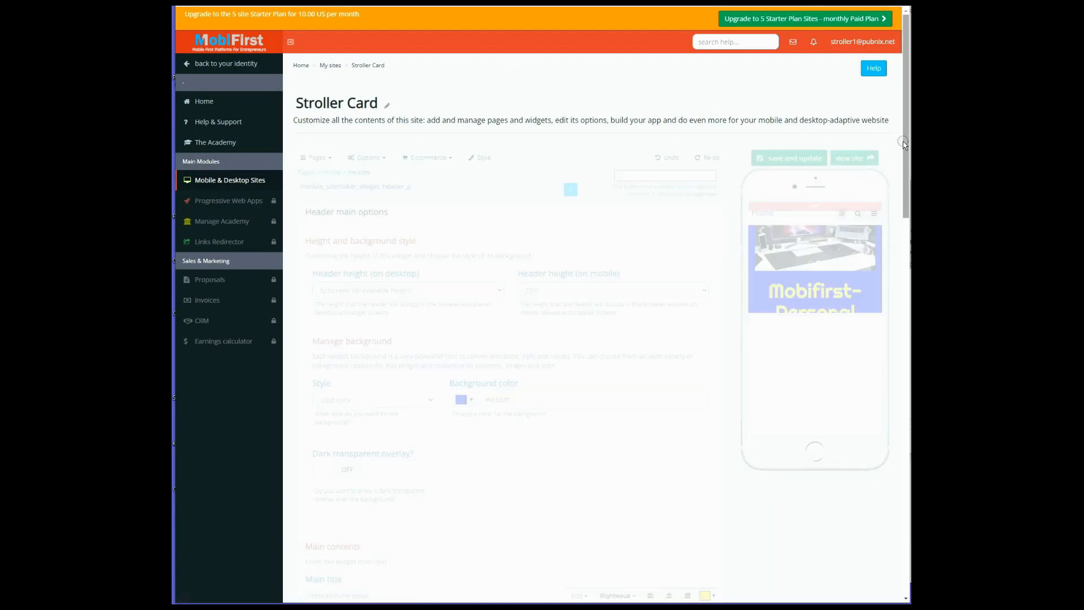
# Step: Delete the desk photo and the square MF Personal Websites logo from the Header widget's images, keeping the wide logo, and save the widget
pyautogui.moveTo(906, 146); pyautogui.dragTo(896, 405)
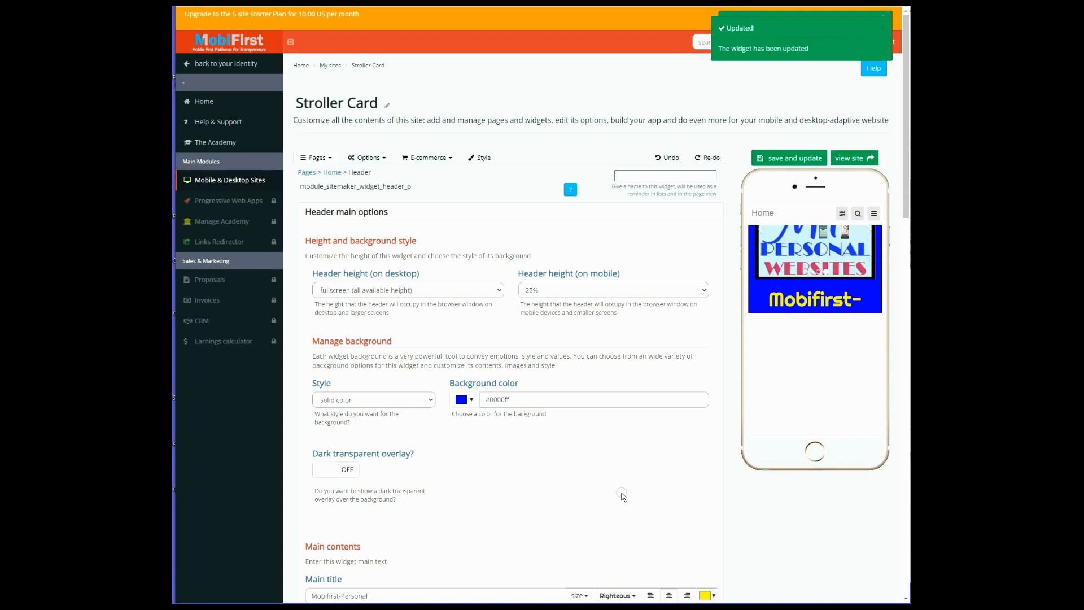
pyautogui.scroll(-2, 582, 480)
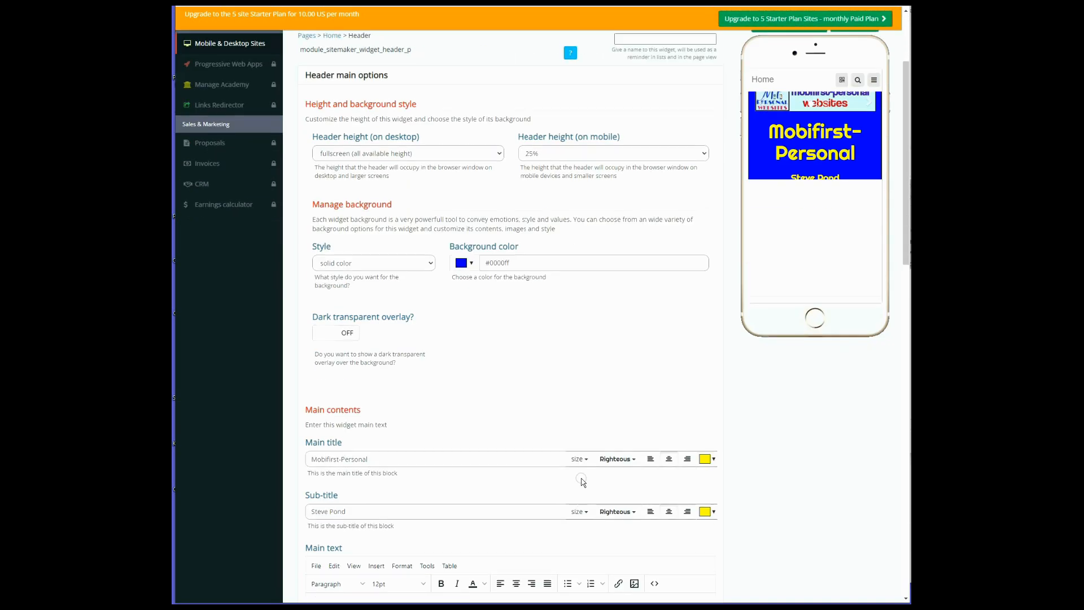
pyautogui.scroll(-6, 583, 480)
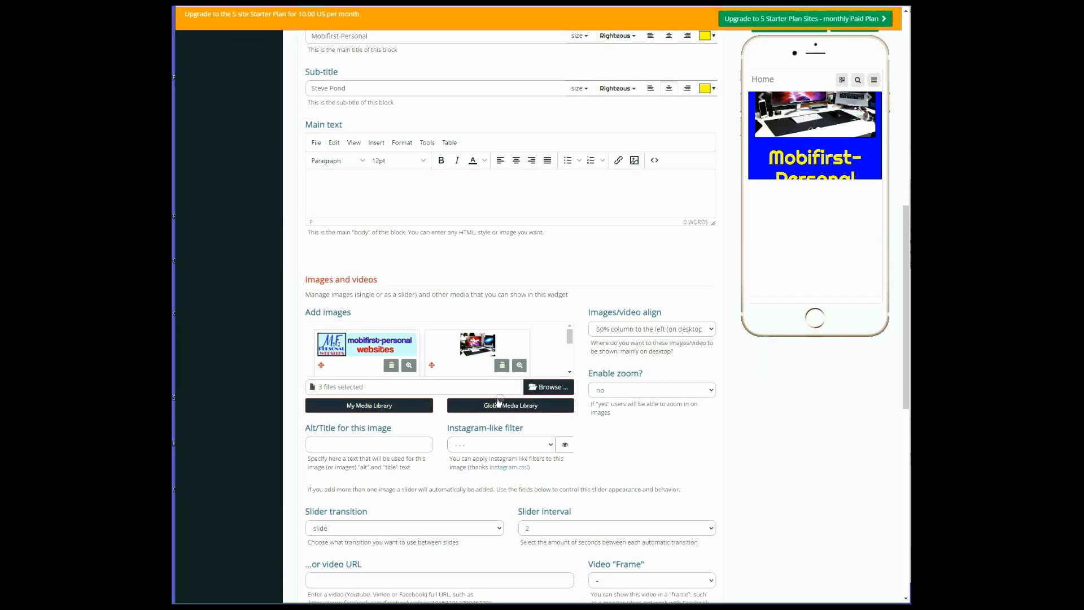
pyautogui.click(501, 366)
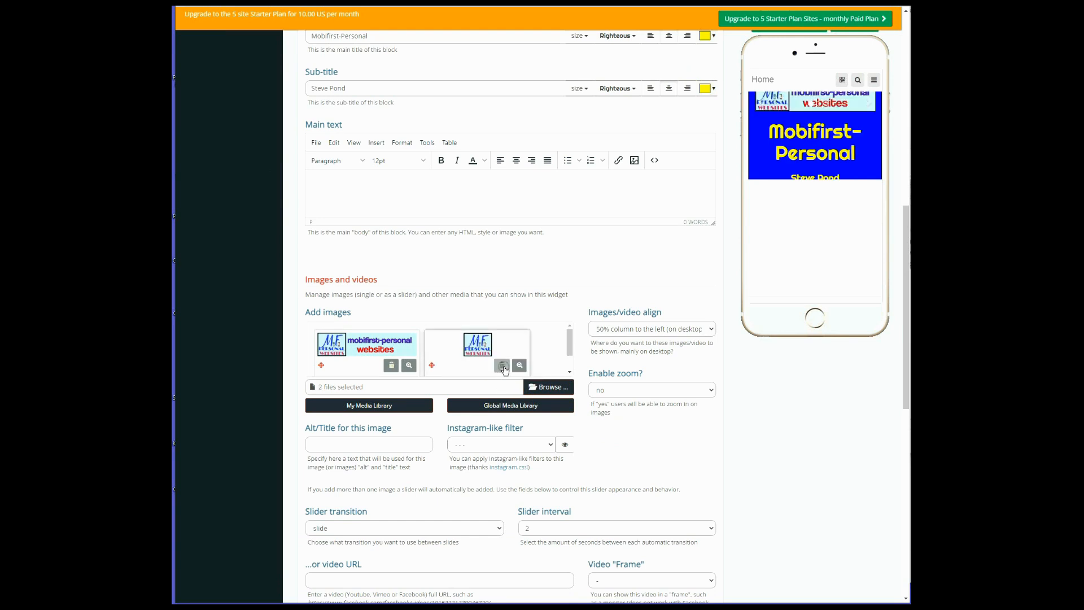
pyautogui.click(503, 364)
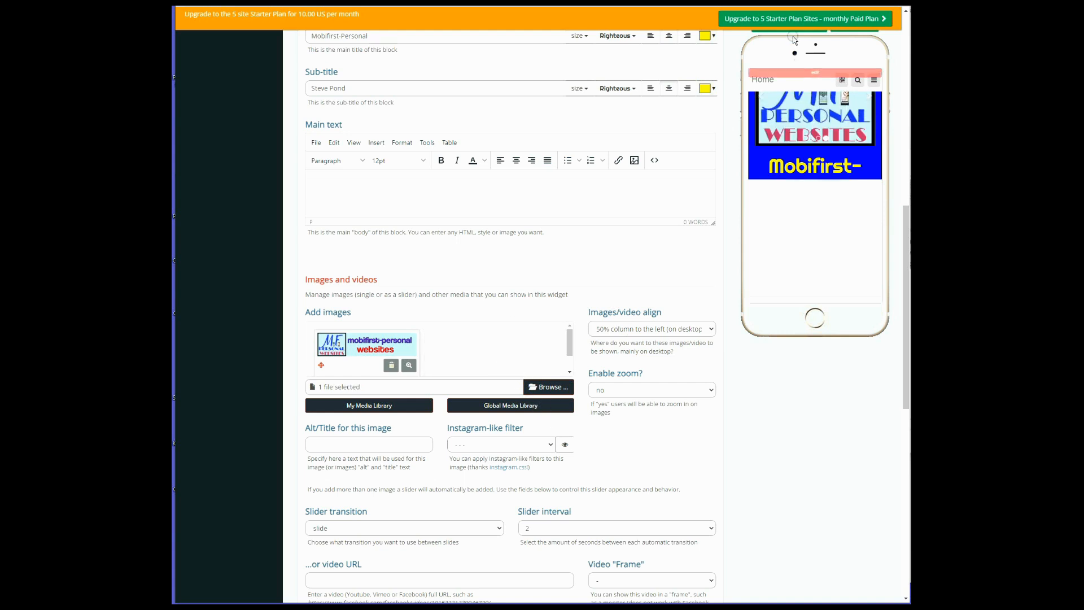
pyautogui.moveTo(903, 249); pyautogui.dragTo(898, 5)
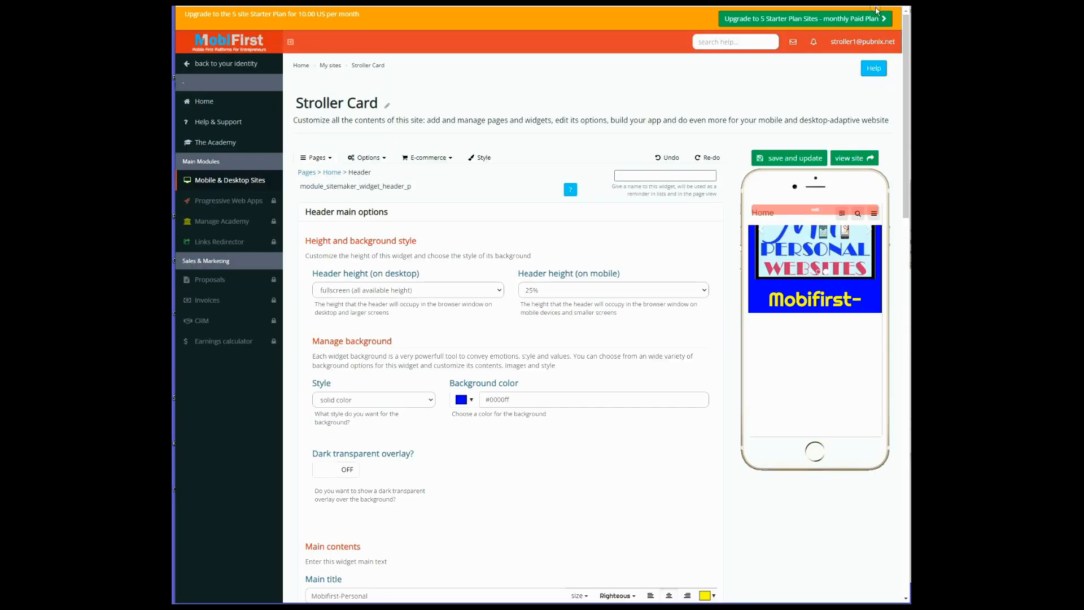
pyautogui.click(786, 160)
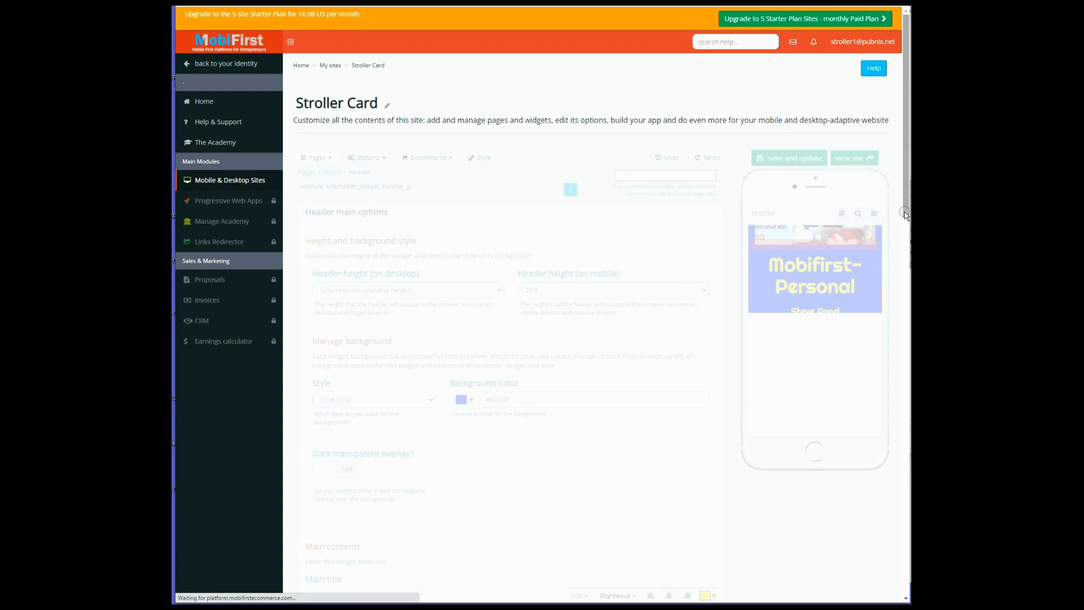
pyautogui.moveTo(904, 212); pyautogui.dragTo(876, 392)
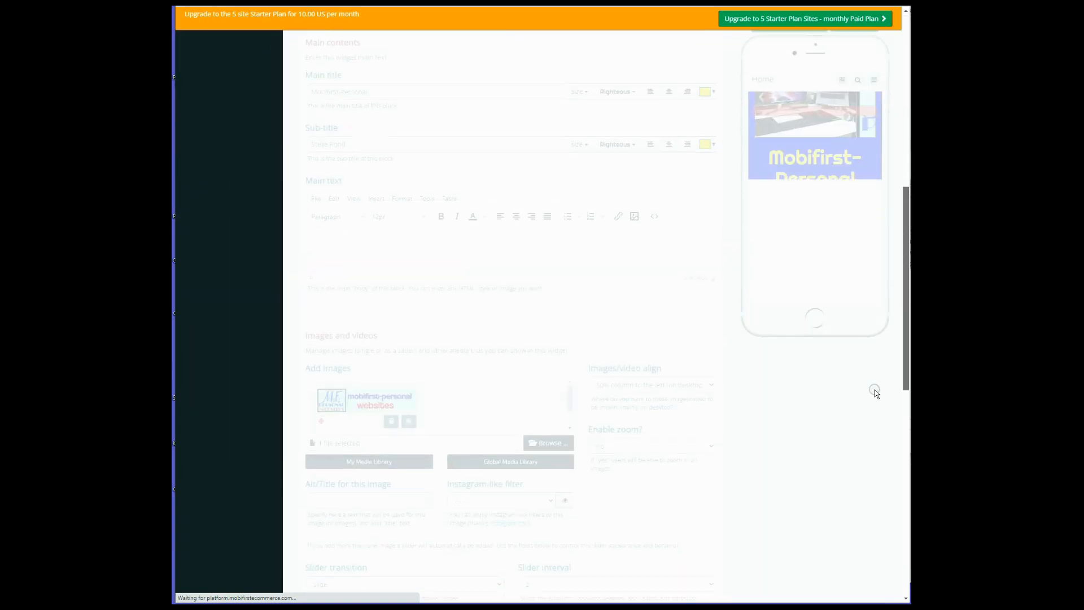